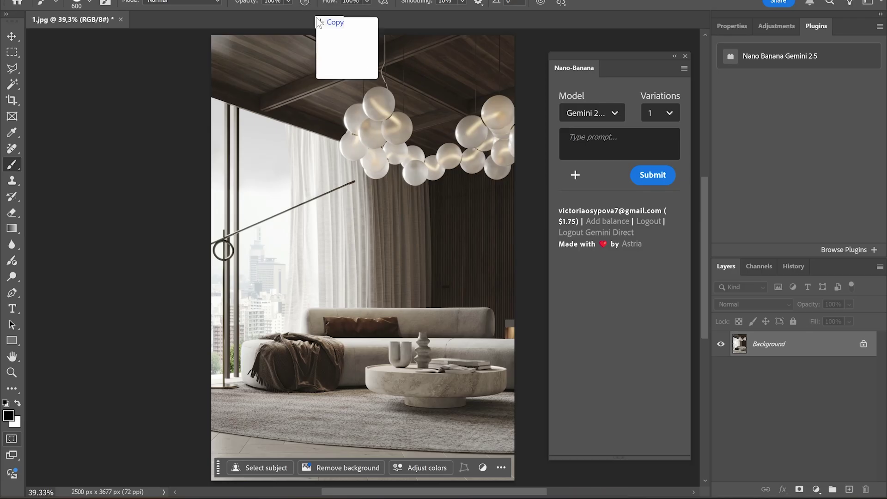
Open the chandelier reference photo and crop it out to a 1983×1983 square
{"action": "left_click_drag", "start_coordinate": [324, 18], "coordinate": [324, 28]}
{"action": "left_click", "coordinate": [12, 101]}
{"action": "left_click_drag", "start_coordinate": [236, 133], "coordinate": [191, 110]}
{"action": "left_click_drag", "start_coordinate": [532, 424], "coordinate": [573, 456]}
{"action": "key", "text": "Return"}
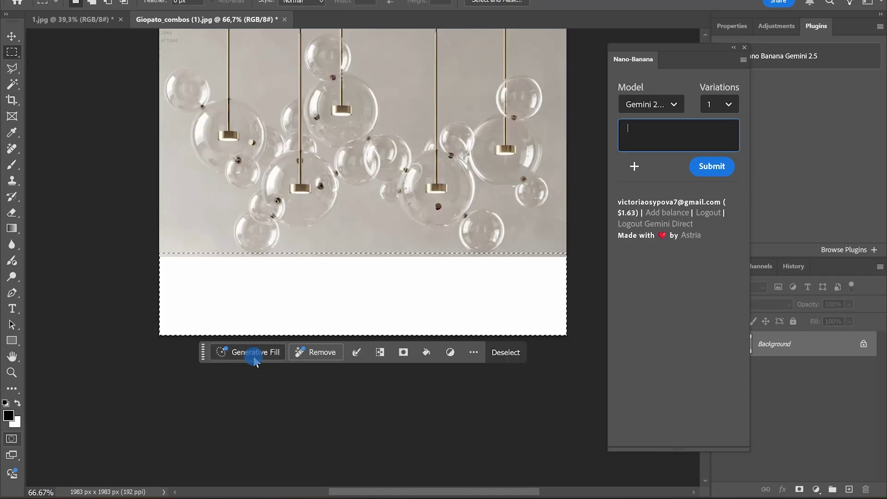
Generative Fill the empty white strip and delete the text in the top-left corner
{"action": "left_click", "coordinate": [493, 353]}
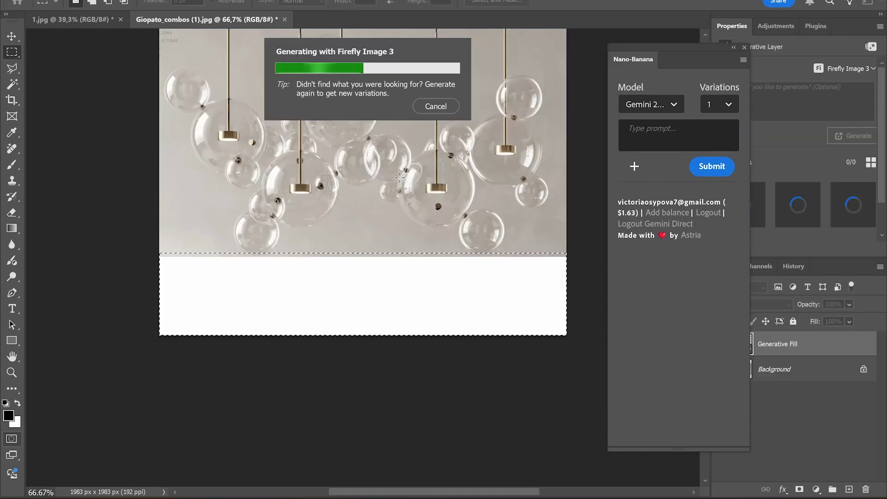
{"action": "scroll", "coordinate": [400, 177], "scroll_direction": "up", "scroll_amount": 3}
{"action": "left_click_drag", "start_coordinate": [187, 123], "coordinate": [159, 171]}
{"action": "key", "text": "Delete"}
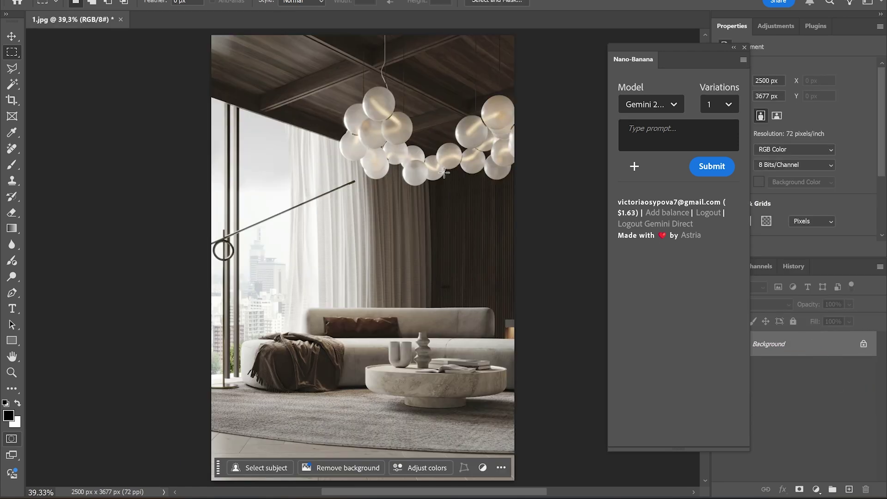
Paint a Quick Mask over the ceiling lamp globes in the interior render
{"action": "key", "text": "q"}
{"action": "key", "text": "b"}
{"action": "mouse_move", "coordinate": [487, 134]}
{"action": "left_mouse_down"}
{"action": "mouse_move", "coordinate": [427, 155]}
{"action": "mouse_move", "coordinate": [528, 162]}
{"action": "mouse_move", "coordinate": [423, 165]}
{"action": "mouse_move", "coordinate": [372, 155]}
{"action": "mouse_move", "coordinate": [371, 86]}
{"action": "mouse_move", "coordinate": [499, 48]}
{"action": "mouse_move", "coordinate": [351, 60]}
{"action": "left_mouse_up"}
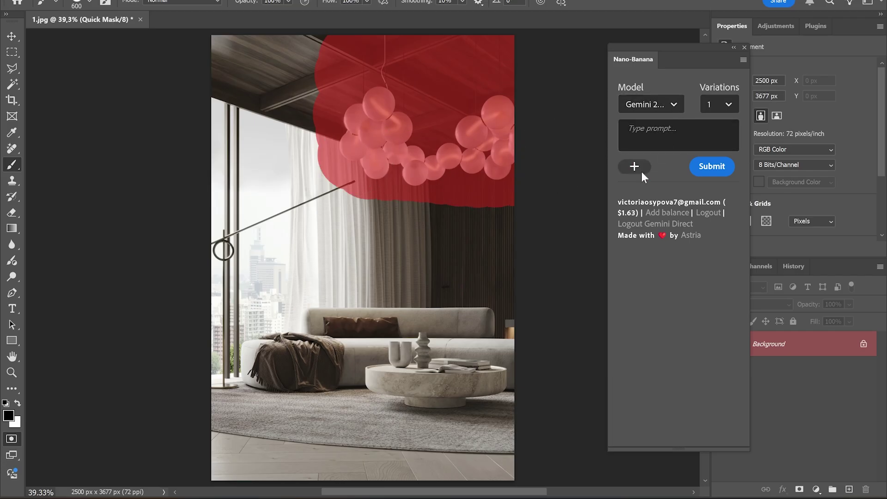
Attach the Giopato_combos (1) JPG as the Nano-Banana reference image
{"action": "left_click", "coordinate": [635, 167]}
{"action": "left_click", "coordinate": [367, 228]}
{"action": "left_click", "coordinate": [331, 270]}
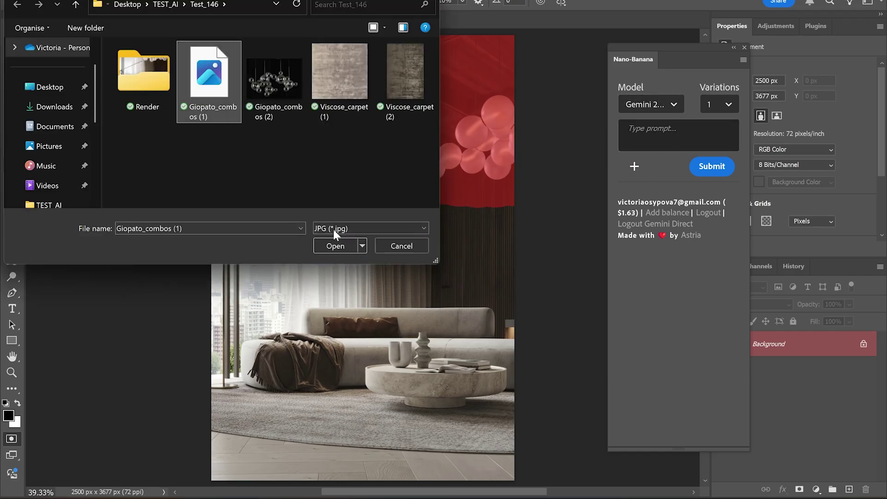
{"action": "left_click", "coordinate": [337, 245]}
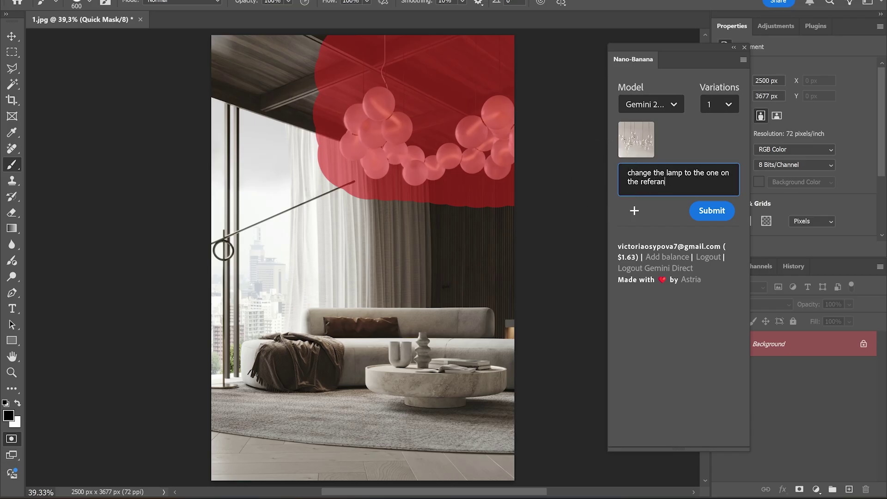
Turn the Quick Mask into a selection and submit the lamp replacement request
{"action": "left_click", "coordinate": [712, 210]}
{"action": "left_click", "coordinate": [447, 180]}
{"action": "key", "text": "q"}
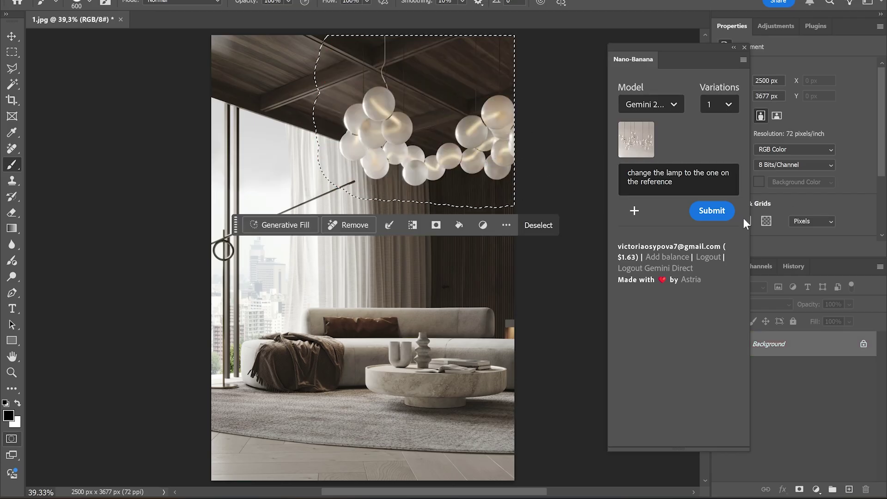
{"action": "left_click", "coordinate": [712, 210]}
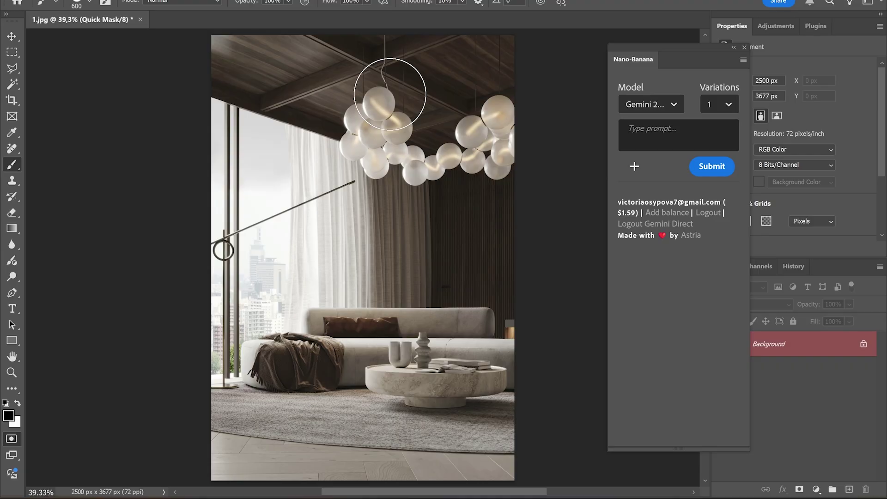
Mask the ceiling chandelier and submit 'remove the lamp' to Nano-Banana
{"action": "mouse_move", "coordinate": [347, 65]}
{"action": "left_mouse_down"}
{"action": "mouse_move", "coordinate": [495, 168]}
{"action": "mouse_move", "coordinate": [398, 131]}
{"action": "left_mouse_up"}
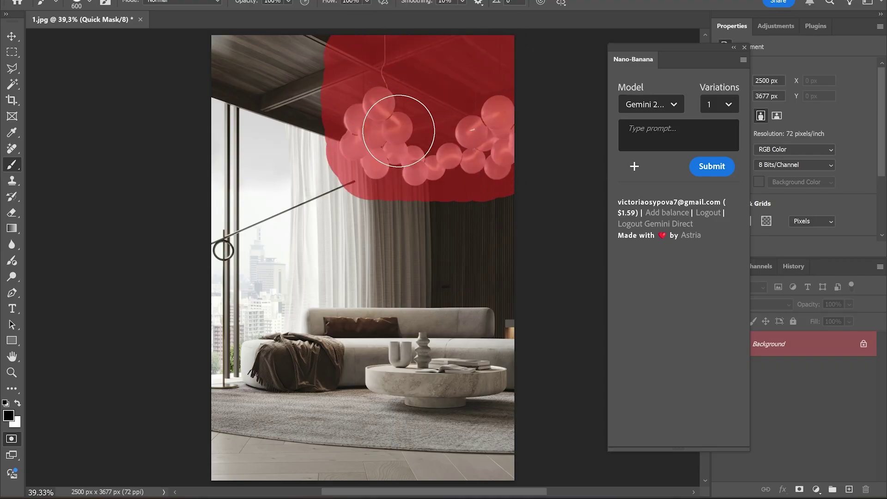
{"action": "key", "text": "q"}
{"action": "left_click", "coordinate": [691, 140]}
{"action": "type", "text": "remove the lamp"}
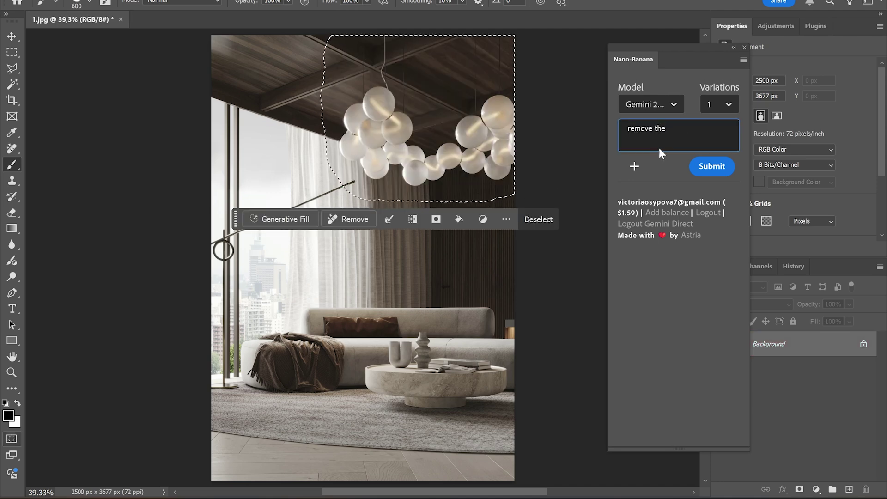
{"action": "left_click", "coordinate": [717, 167]}
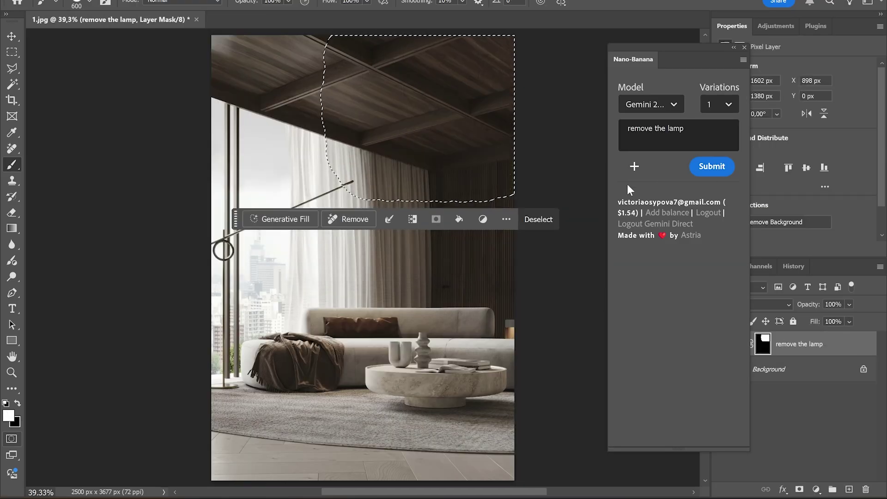
Erase the new layer's mask seams along the ceiling and curtain at 38% opacity
{"action": "key", "text": "ctrl+d"}
{"action": "key", "text": "ctrl+plus"}
{"action": "key", "text": "ctrl+plus"}
{"action": "left_click_drag", "start_coordinate": [283, 63], "coordinate": [177, 238]}
{"action": "key", "text": "e"}
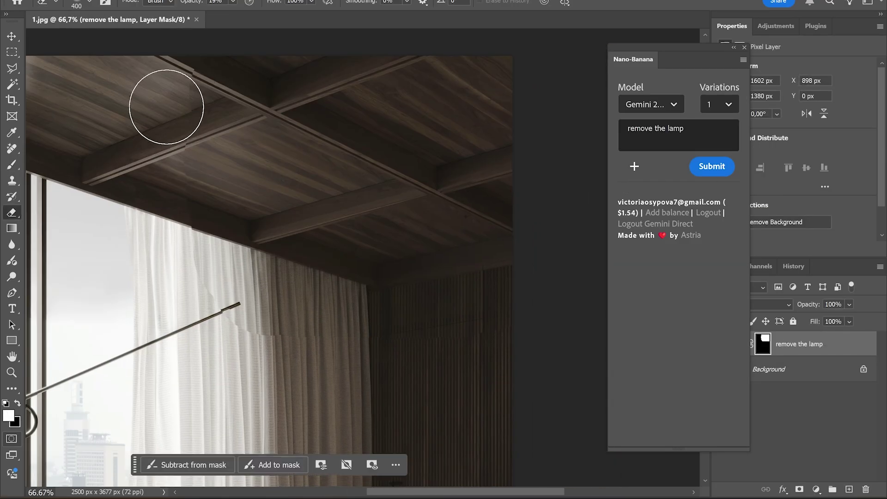
{"action": "scroll", "coordinate": [164, 111], "scroll_direction": "up", "scroll_amount": 1}
{"action": "left_click", "coordinate": [233, 2]}
{"action": "left_click_drag", "start_coordinate": [239, 20], "coordinate": [250, 20]}
{"action": "mouse_move", "coordinate": [163, 71]}
{"action": "left_mouse_down"}
{"action": "mouse_move", "coordinate": [171, 155]}
{"action": "mouse_move", "coordinate": [149, 204]}
{"action": "mouse_move", "coordinate": [228, 347]}
{"action": "left_mouse_up"}
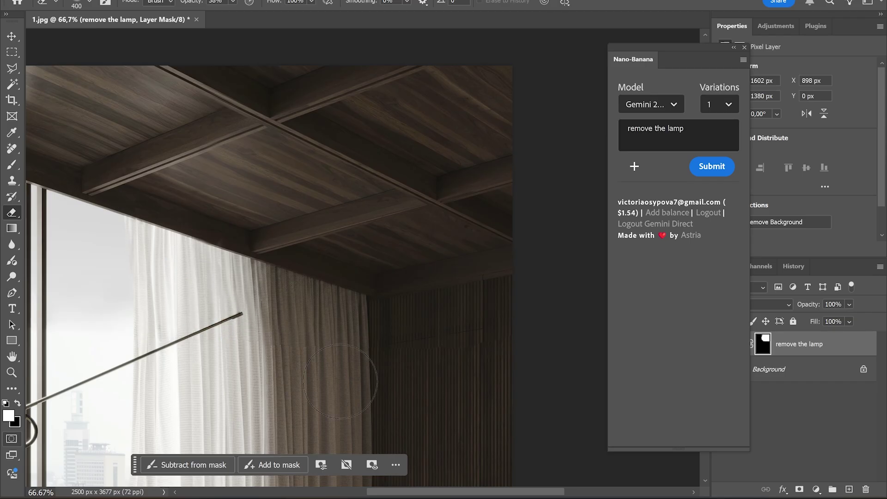
Duplicate the Background, merge it into the 'remove the lamp' layer, and clear the prompt
{"action": "key", "text": "ctrl+0"}
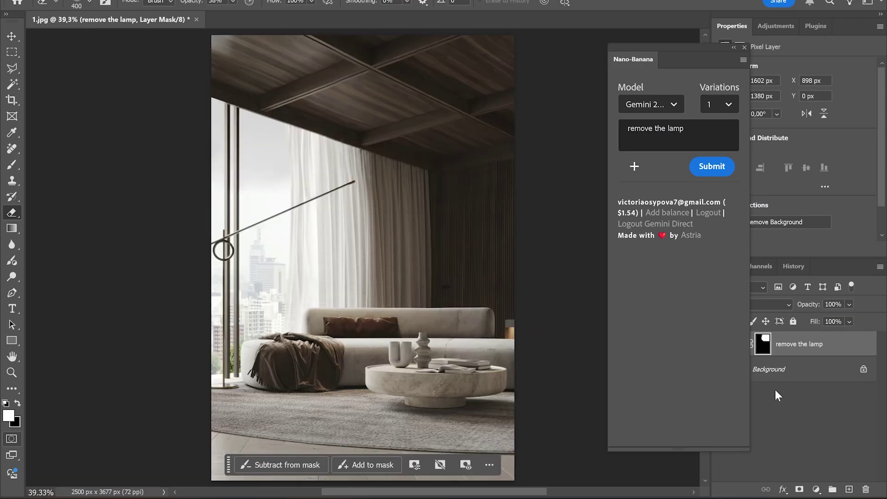
{"action": "left_click", "coordinate": [801, 371]}
{"action": "key", "text": "ctrl+j"}
{"action": "left_click", "coordinate": [806, 353], "text": "shift"}
{"action": "key", "text": "ctrl+e"}
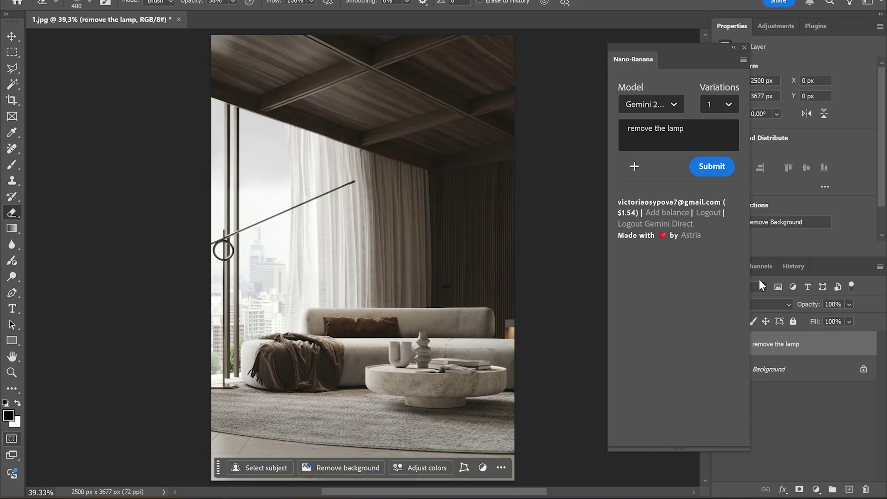
{"action": "triple_click", "coordinate": [655, 129]}
{"action": "key", "text": "BackSpace"}
Mask the ceiling and submit 'put the lamp from the referance into the scene'
{"action": "key", "text": "b"}
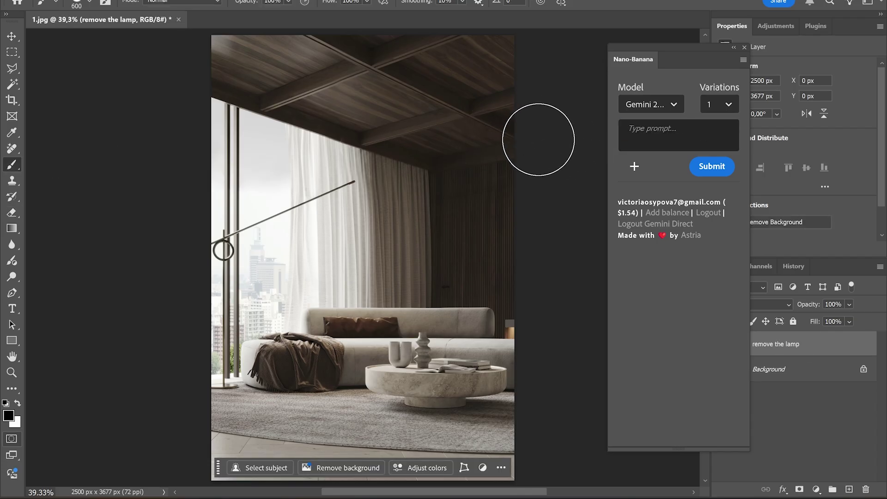
{"action": "key", "text": "q"}
{"action": "mouse_move", "coordinate": [513, 74]}
{"action": "left_mouse_down"}
{"action": "mouse_move", "coordinate": [386, 59]}
{"action": "mouse_move", "coordinate": [384, 177]}
{"action": "mouse_move", "coordinate": [398, 113]}
{"action": "mouse_move", "coordinate": [531, 158]}
{"action": "mouse_move", "coordinate": [502, 159]}
{"action": "left_mouse_up"}
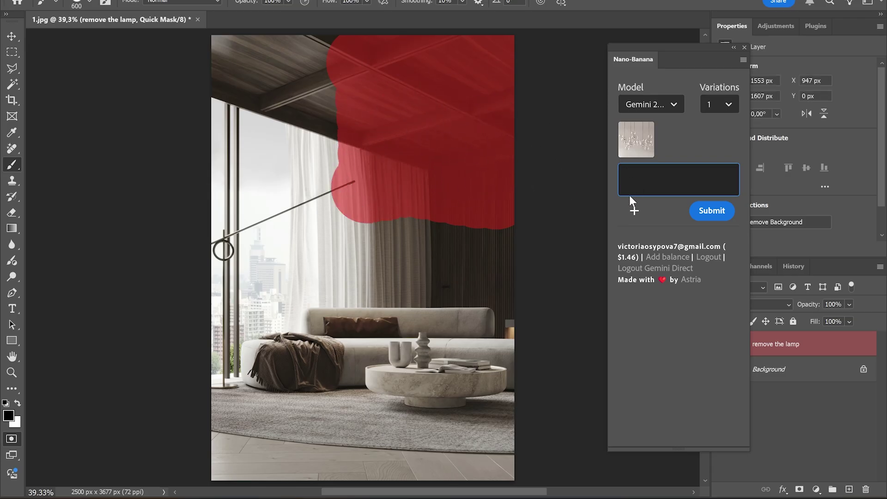
{"action": "type", "text": "put the lamp from the refe"}
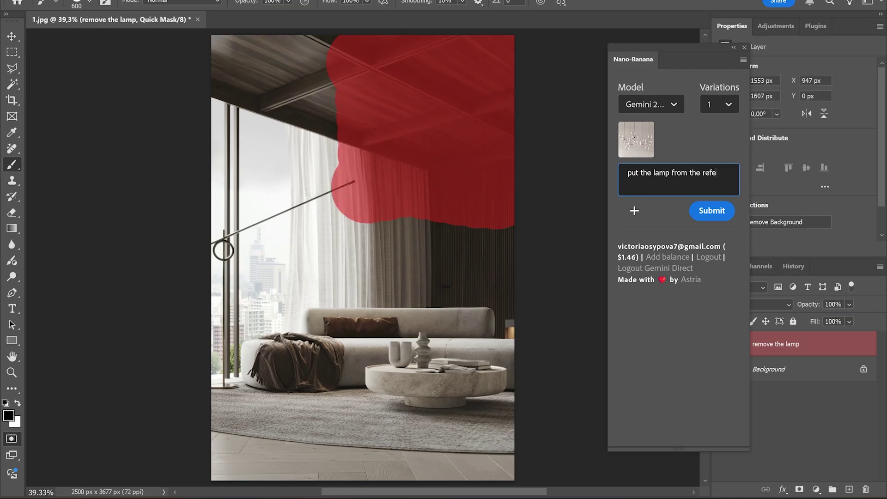
{"action": "type", "text": "rance into the scene"}
{"action": "left_click", "coordinate": [712, 211]}
{"action": "left_click", "coordinate": [445, 180]}
{"action": "key", "text": "q"}
{"action": "left_click", "coordinate": [713, 211]}
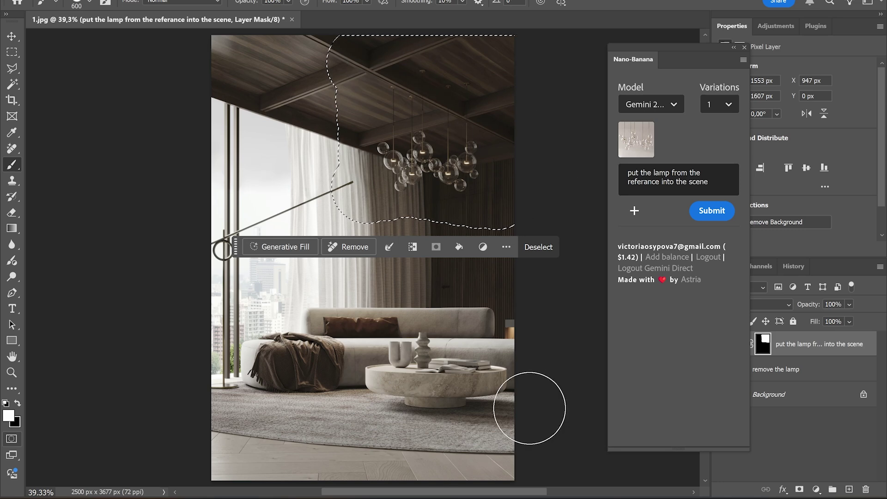
Re-mask from the curtain up over the ceiling and resubmit the big lamp request
{"action": "triple_click", "coordinate": [712, 178]}
{"action": "key", "text": "ctrl+super+Right"}
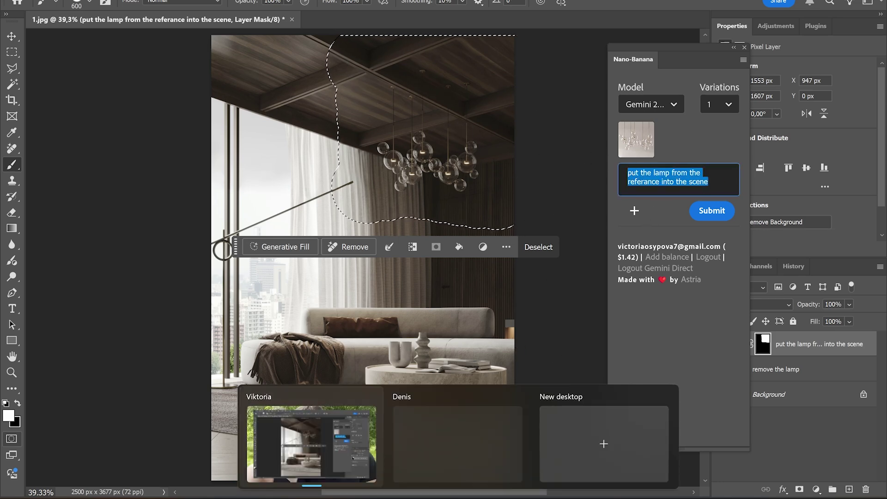
{"action": "mouse_move", "coordinate": [409, 187]}
{"action": "left_mouse_down"}
{"action": "mouse_move", "coordinate": [364, 100]}
{"action": "mouse_move", "coordinate": [502, 57]}
{"action": "mouse_move", "coordinate": [398, 135]}
{"action": "mouse_move", "coordinate": [531, 194]}
{"action": "left_mouse_up"}
{"action": "key", "text": "q"}
{"action": "left_click", "coordinate": [658, 195]}
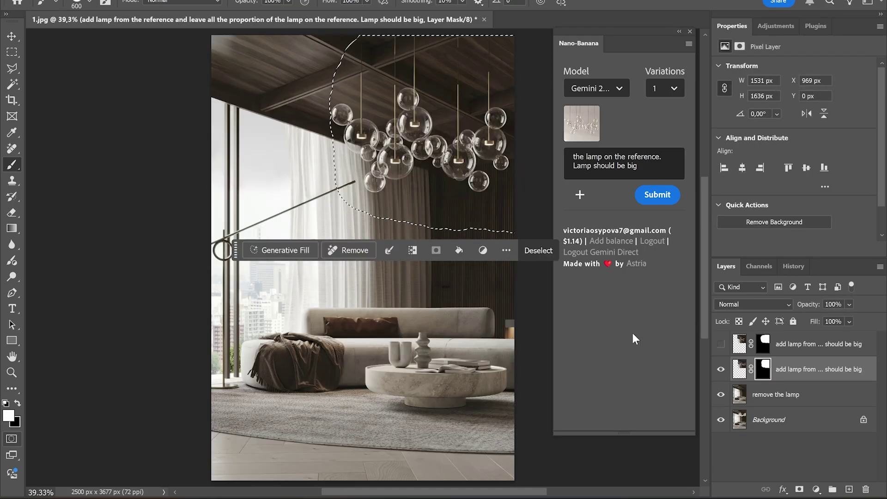
Deselect, delete the hidden top lamp layer, and touch up the new chandelier's mask
{"action": "key", "text": "ctrl+d"}
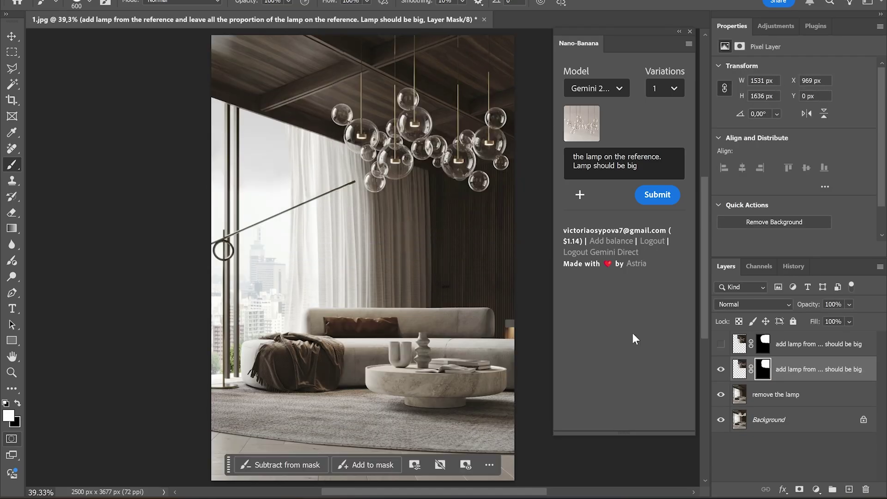
{"action": "left_click", "coordinate": [823, 344]}
{"action": "key", "text": "Delete"}
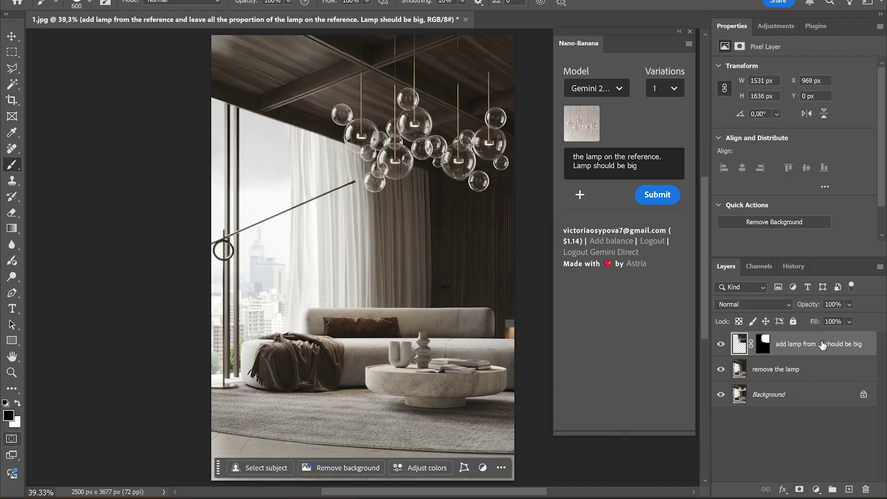
{"action": "key", "text": "ctrl+plus"}
{"action": "key", "text": "ctrl+plus"}
{"action": "mouse_move", "coordinate": [503, 226]}
{"action": "left_mouse_down"}
{"action": "mouse_move", "coordinate": [394, 404]}
{"action": "mouse_move", "coordinate": [401, 364]}
{"action": "left_mouse_up"}
{"action": "key", "text": "e"}
{"action": "scroll", "coordinate": [198, 99], "scroll_direction": "up", "scroll_amount": 2}
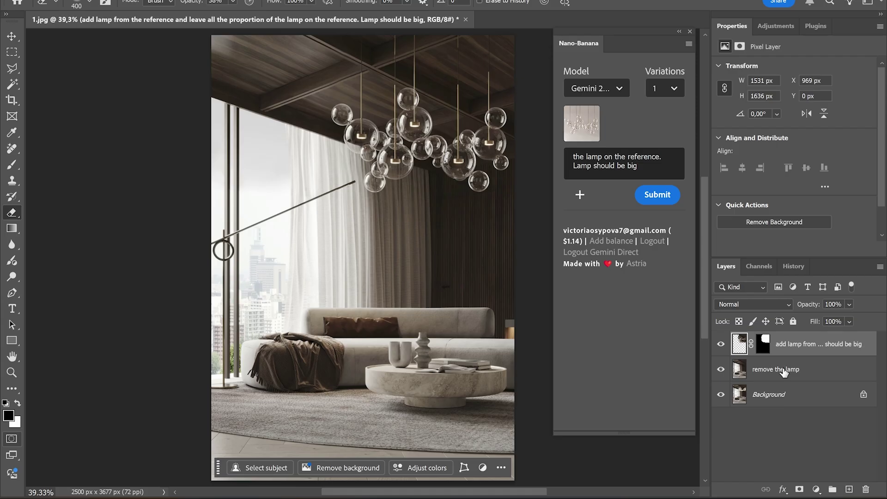
Merge the lamp layer onto 'remove the lamp' and duplicate the merged layer
{"action": "left_click", "coordinate": [784, 373]}
{"action": "left_click", "coordinate": [795, 354]}
{"action": "key", "text": "ctrl+e"}
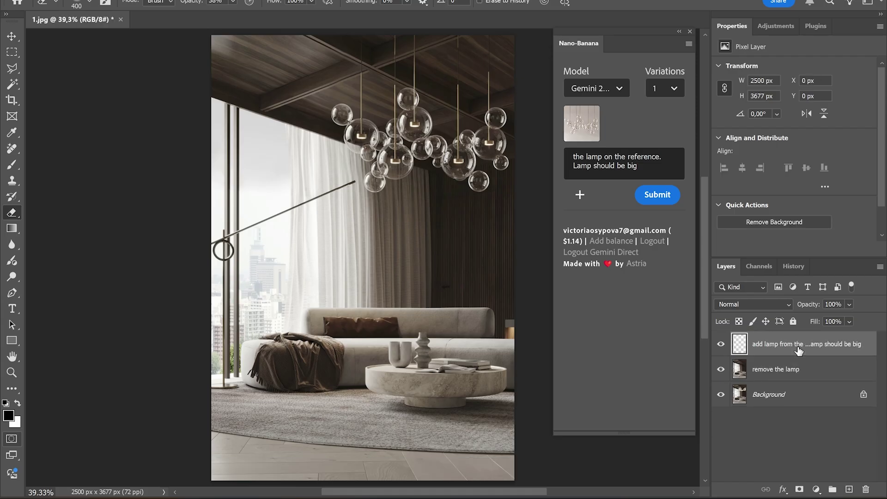
{"action": "key", "text": "ctrl+j"}
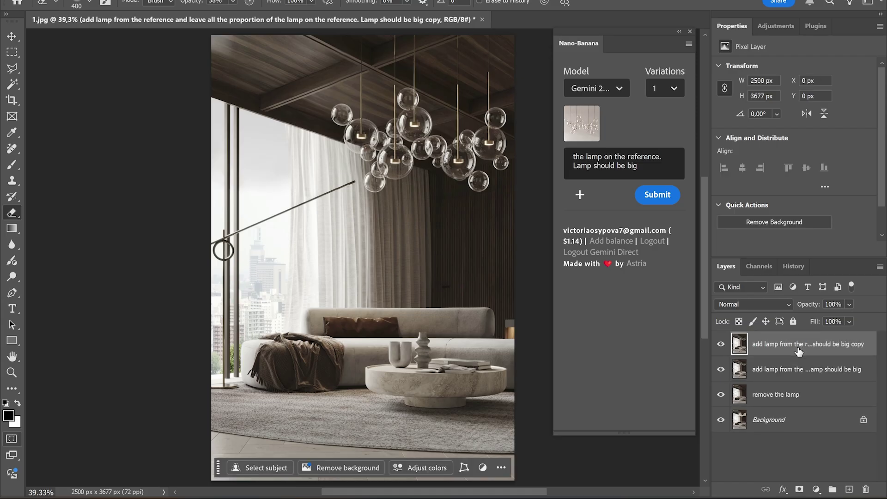
Preview the Viscose_carpet reference image, then close the viewer
{"action": "scroll", "coordinate": [445, 342], "scroll_direction": "down", "scroll_amount": 1}
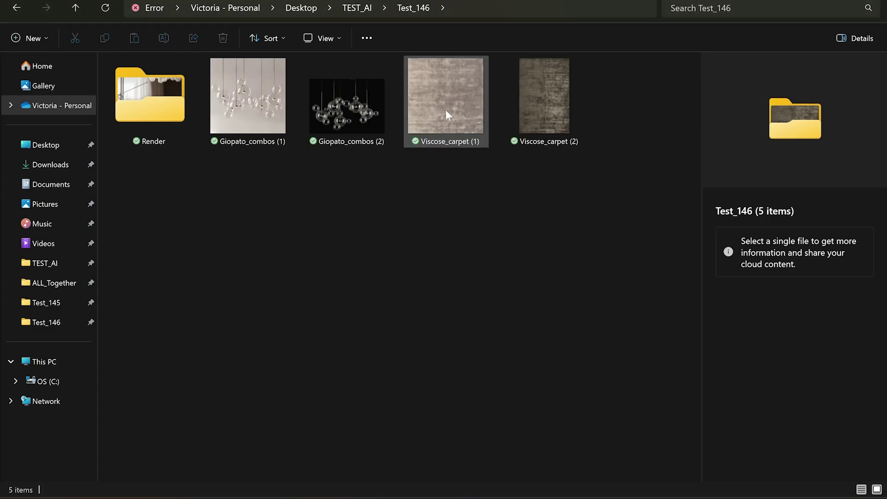
{"action": "left_click", "coordinate": [446, 109]}
{"action": "double_click", "coordinate": [519, 100]}
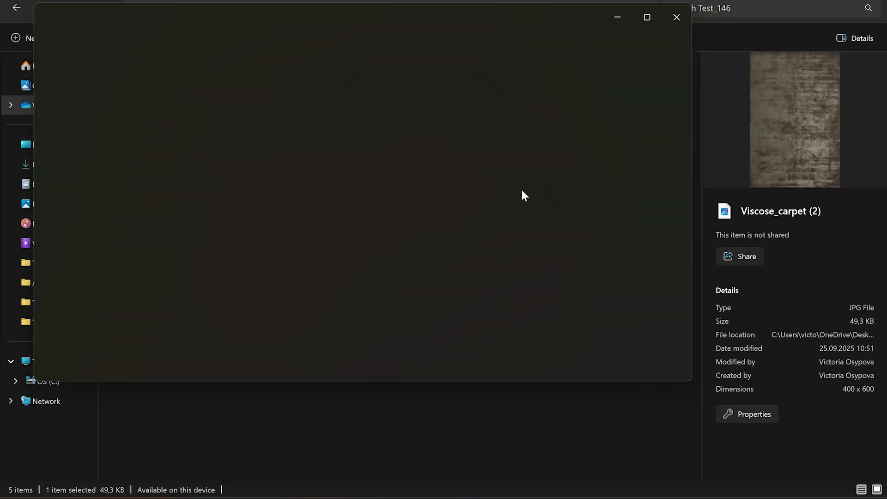
{"action": "scroll", "coordinate": [343, 224], "scroll_direction": "up", "scroll_amount": 3}
{"action": "left_click", "coordinate": [676, 17]}
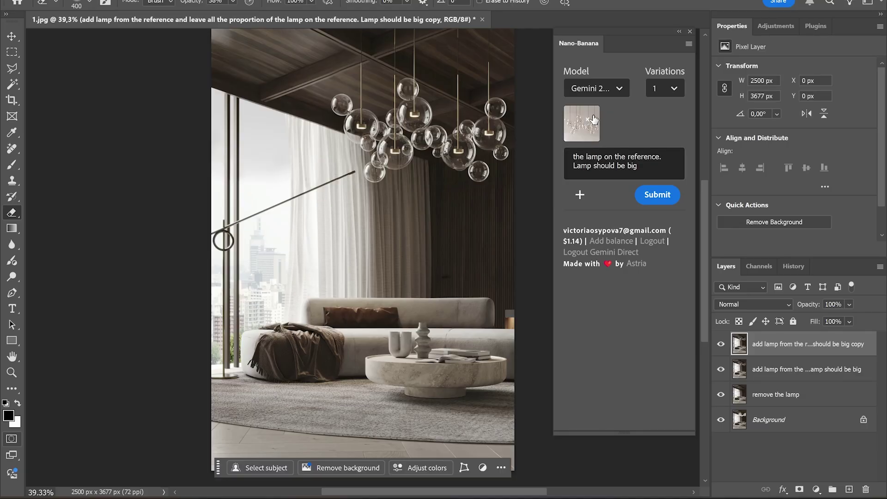
Remove the lamp reference and old prompt, then make a Quick Mask selection of the floor rug
{"action": "left_click", "coordinate": [590, 123]}
{"action": "key", "text": "ctrl+a"}
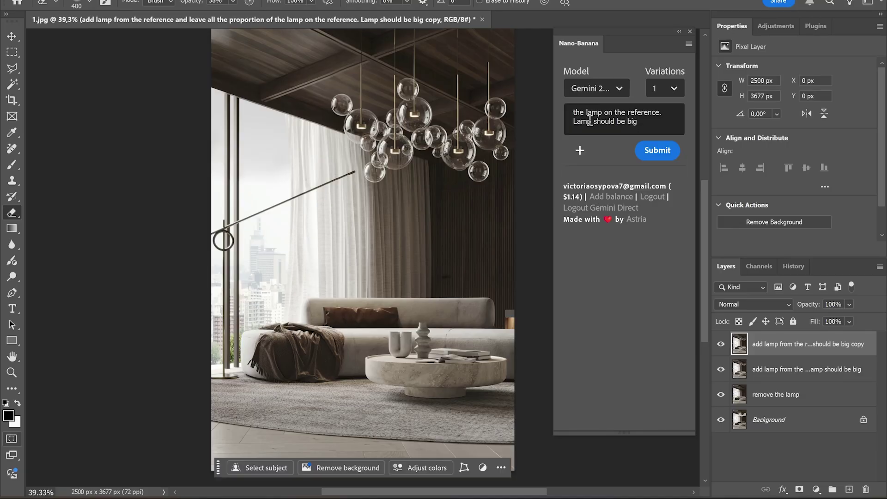
{"action": "key", "text": "BackSpace"}
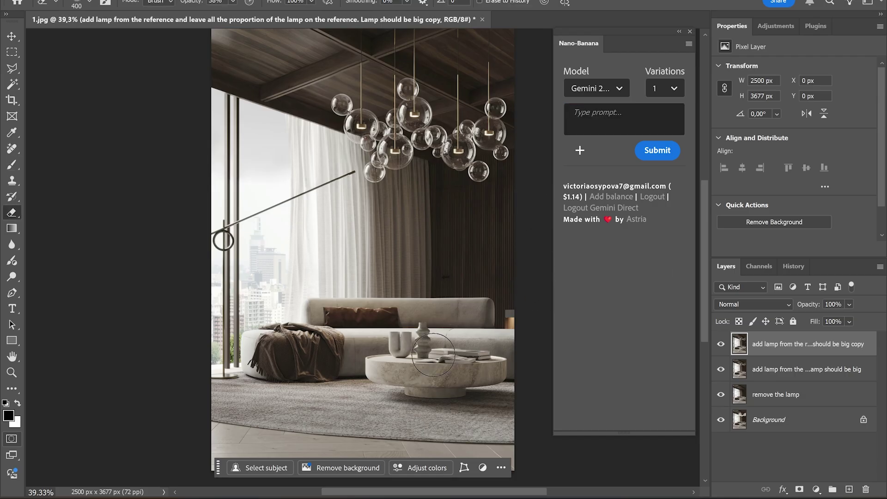
{"action": "key", "text": "b"}
{"action": "key", "text": "q"}
{"action": "mouse_move", "coordinate": [220, 400]}
{"action": "left_mouse_down"}
{"action": "mouse_move", "coordinate": [404, 422]}
{"action": "mouse_move", "coordinate": [291, 439]}
{"action": "mouse_move", "coordinate": [287, 390]}
{"action": "mouse_move", "coordinate": [532, 383]}
{"action": "left_mouse_up"}
{"action": "key", "text": "q"}
Attach the carpet JPG and generate 'add carpet from the referance' over the rug
{"action": "left_click", "coordinate": [580, 149]}
{"action": "left_click", "coordinate": [369, 228]}
{"action": "left_click", "coordinate": [362, 269]}
{"action": "double_click", "coordinate": [406, 76]}
{"action": "type", "text": "add carpet from the referance"}
{"action": "left_click", "coordinate": [658, 195]}
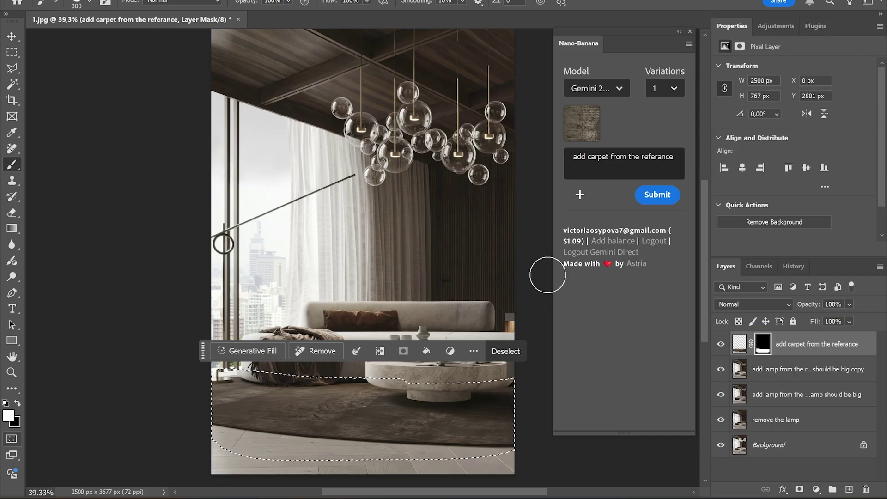
Deselect and delete the unwanted generated carpet layer
{"action": "key", "text": "ctrl+d"}
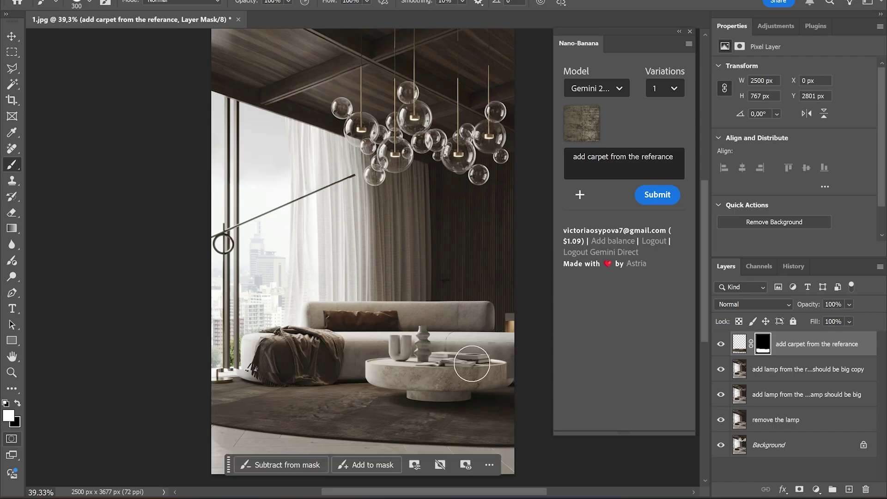
{"action": "key", "text": "ctrl+2"}
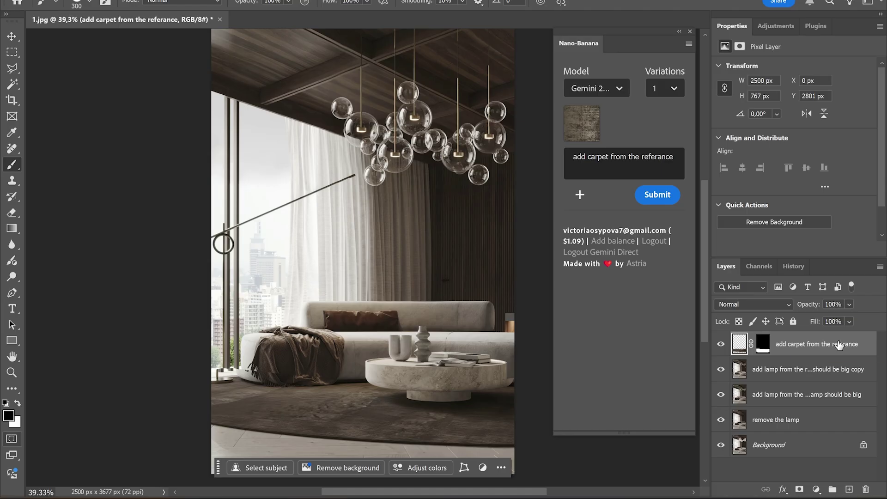
{"action": "key", "text": "Delete"}
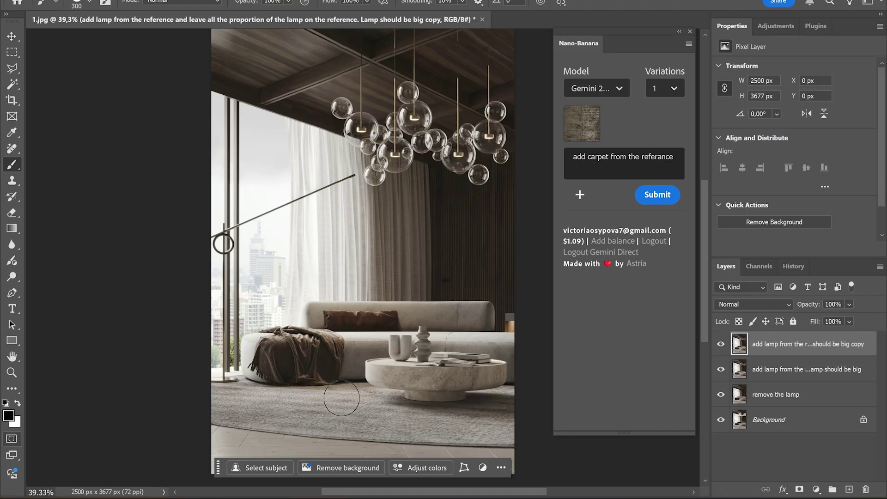
Quick Mask the rug under the coffee table and turn it into a selection
{"action": "key", "text": "q"}
{"action": "left_click_drag", "start_coordinate": [218, 409], "coordinate": [305, 418]}
{"action": "mouse_move", "coordinate": [364, 427]}
{"action": "left_mouse_down"}
{"action": "mouse_move", "coordinate": [428, 417]}
{"action": "mouse_move", "coordinate": [253, 404]}
{"action": "left_mouse_up"}
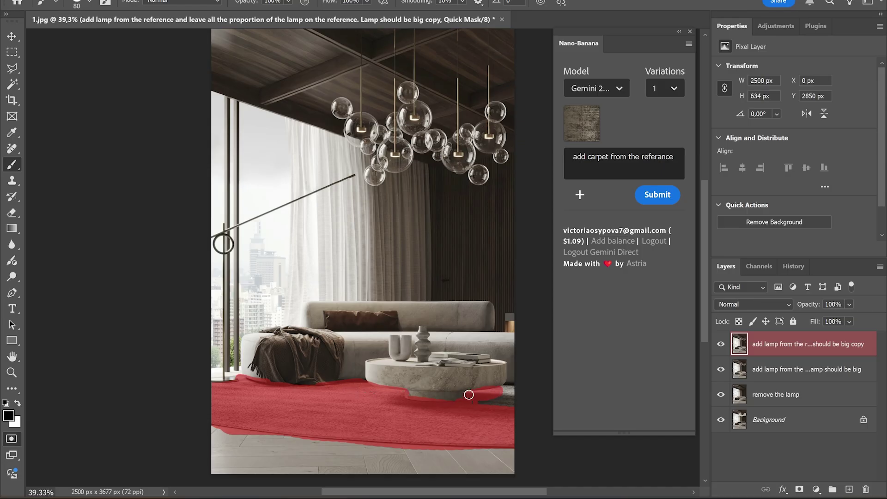
{"action": "key", "text": "q"}
Change the prompt to 'change to the carpet from the referance' and generate
{"action": "double_click", "coordinate": [578, 157]}
{"action": "key", "text": "BackSpace"}
{"action": "type", "text": "change to the"}
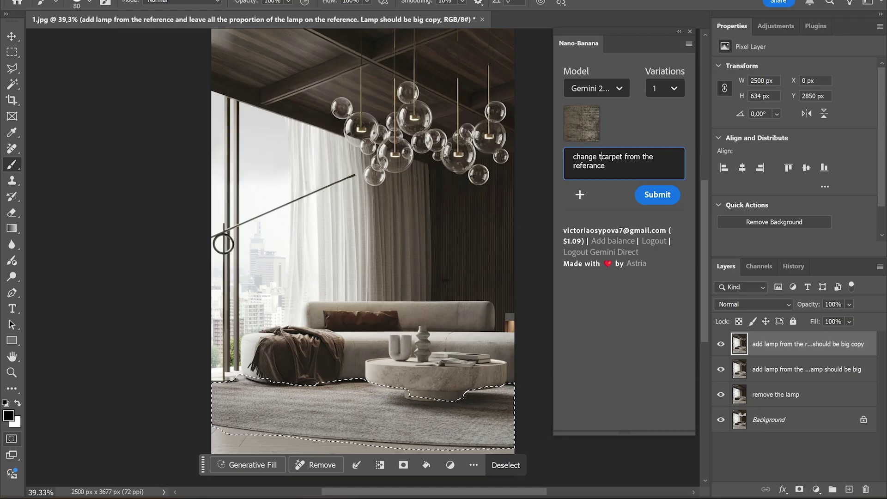
{"action": "left_click", "coordinate": [657, 194]}
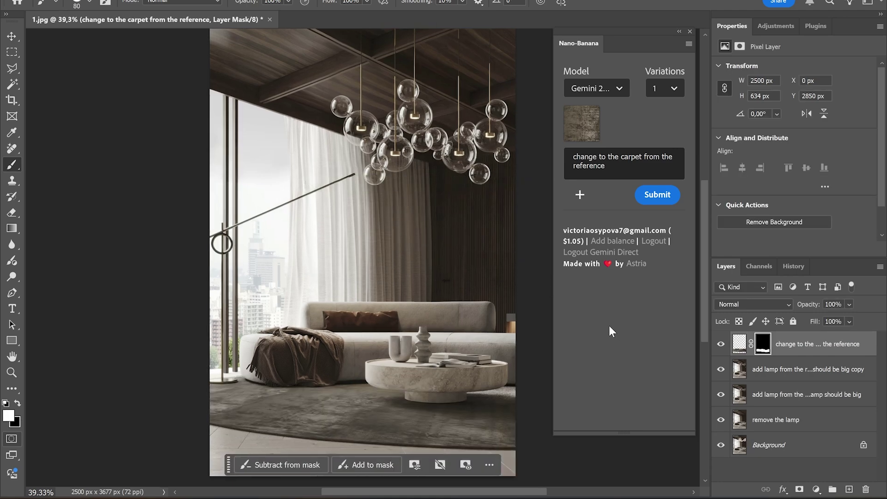
Erase the new carpet mask's edges around the coffee table and lamp
{"action": "key", "text": "ctrl+plus"}
{"action": "key", "text": "ctrl+plus"}
{"action": "key", "text": "ctrl+plus"}
{"action": "left_click_drag", "start_coordinate": [184, 439], "coordinate": [405, 236]}
{"action": "key", "text": "e"}
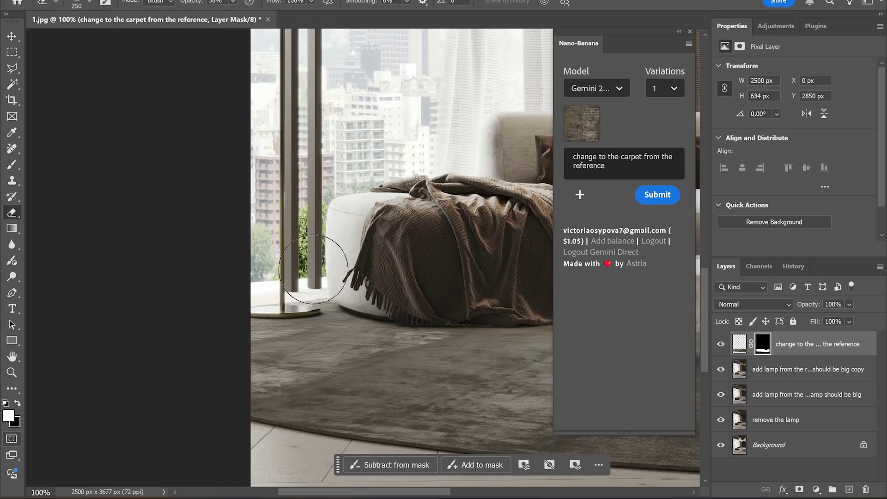
{"action": "left_click_drag", "start_coordinate": [431, 277], "coordinate": [227, 256]}
{"action": "left_click_drag", "start_coordinate": [95, 255], "coordinate": [330, 310]}
Merge the carpet with the chandelier layer and remove flaws around the floor lamp base
{"action": "left_click", "coordinate": [831, 372], "text": "ctrl"}
{"action": "key", "text": "ctrl+e"}
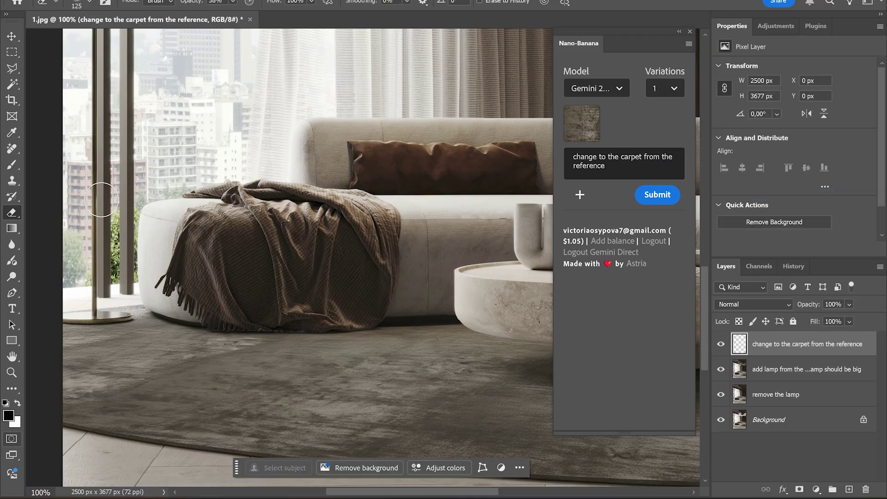
{"action": "key", "text": "ctrl+plus"}
{"action": "left_click_drag", "start_coordinate": [138, 350], "coordinate": [449, 210]}
{"action": "key", "text": "j"}
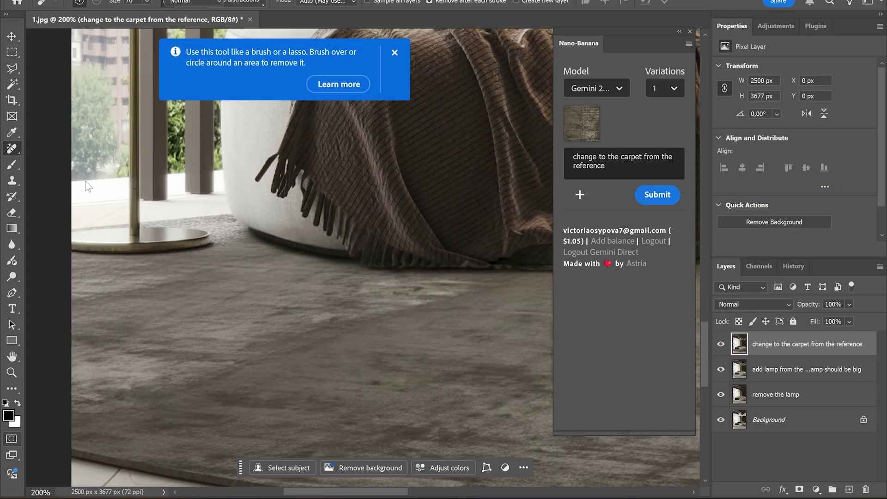
{"action": "left_click_drag", "start_coordinate": [250, 244], "coordinate": [259, 245]}
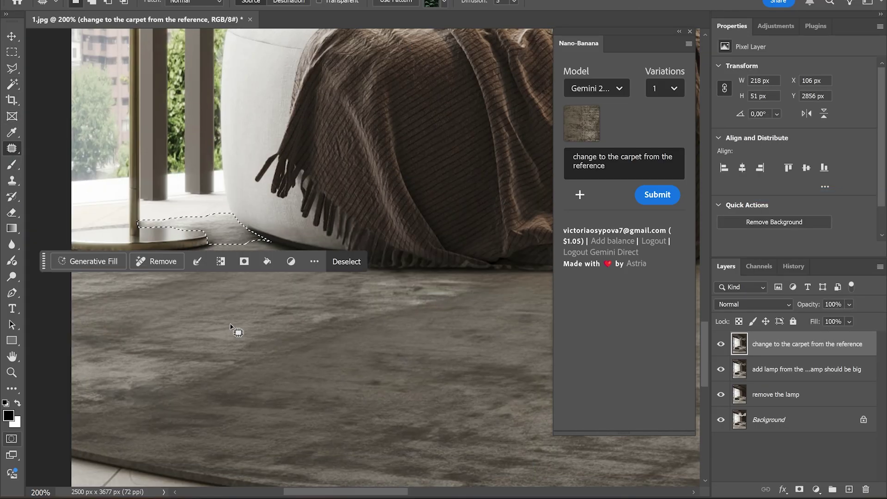
Patch the flaw along the coffee table's lower edge with nearby carpet texture
{"action": "key", "text": "e"}
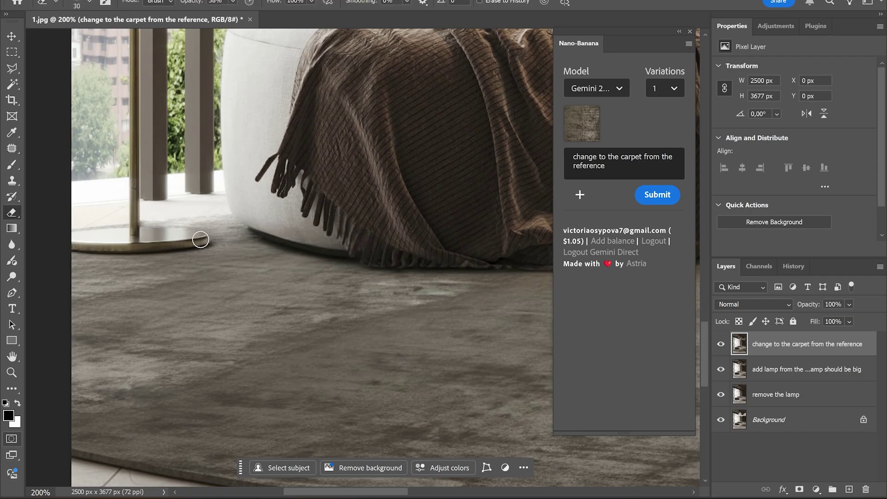
{"action": "scroll", "coordinate": [131, 243], "scroll_direction": "down", "scroll_amount": 8}
{"action": "scroll", "coordinate": [438, 346], "scroll_direction": "up", "scroll_amount": 4}
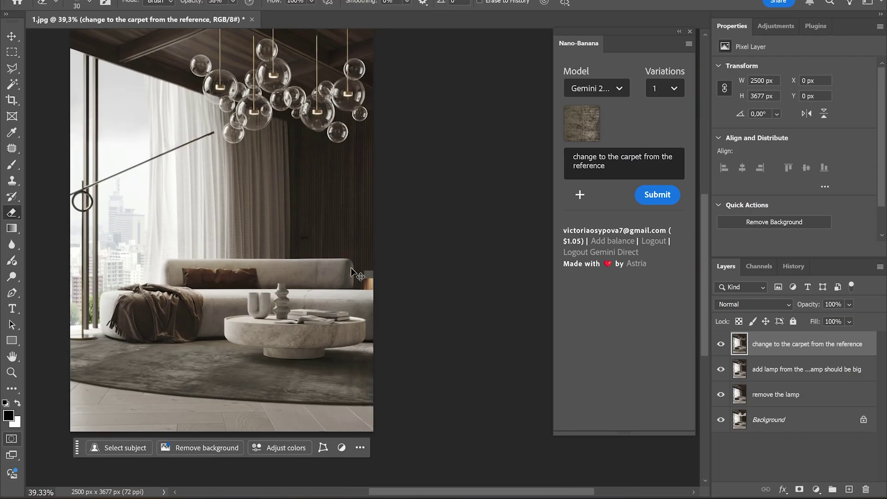
{"action": "left_click_drag", "start_coordinate": [437, 347], "coordinate": [339, 184]}
{"action": "scroll", "coordinate": [339, 184], "scroll_direction": "up", "scroll_amount": 4}
{"action": "left_click_drag", "start_coordinate": [436, 188], "coordinate": [342, 200]}
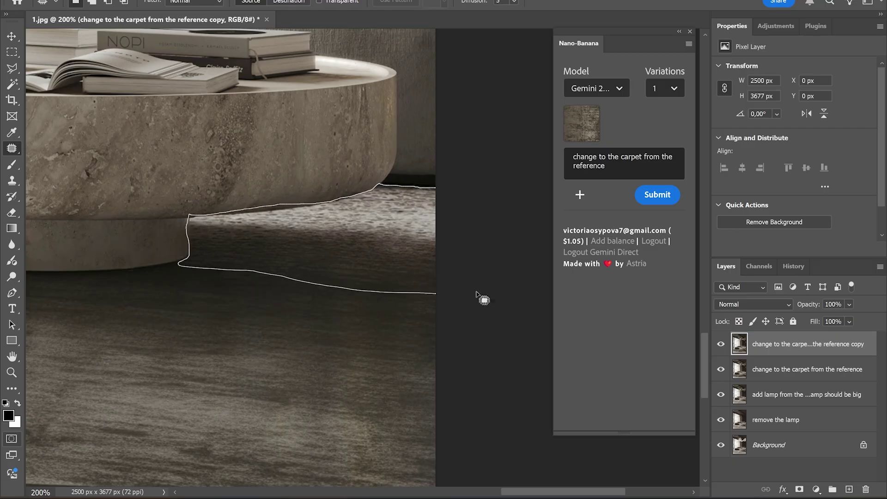
{"action": "left_click_drag", "start_coordinate": [477, 292], "coordinate": [469, 231]}
{"action": "left_click_drag", "start_coordinate": [413, 243], "coordinate": [338, 317]}
{"action": "key", "text": "ctrl+d"}
Lower the layer opacity to 73% and merge the top two layers
{"action": "left_click", "coordinate": [849, 304]}
{"action": "left_click_drag", "start_coordinate": [879, 319], "coordinate": [863, 321]}
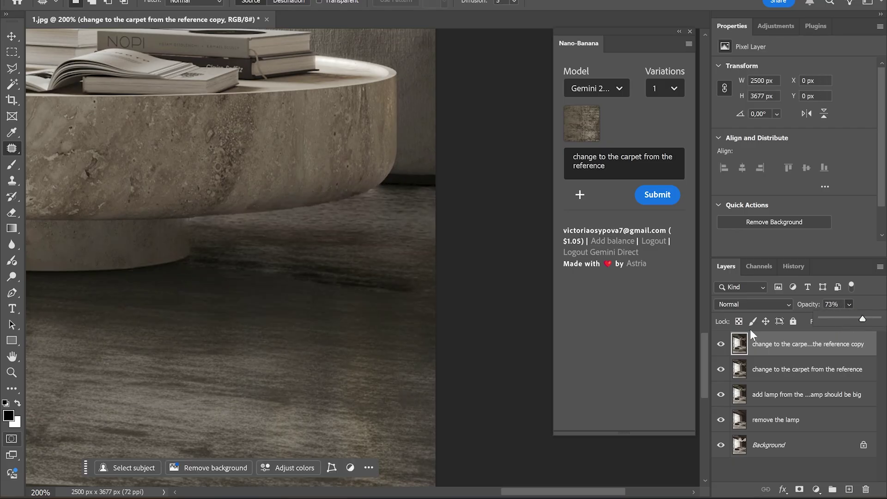
{"action": "key", "text": "e"}
{"action": "left_click", "coordinate": [801, 370], "text": "ctrl"}
{"action": "right_click", "coordinate": [800, 372]}
{"action": "left_click", "coordinate": [785, 194]}
Switch to the Spot Healing tool after an error message, and fit the image on screen
{"action": "right_click", "coordinate": [12, 148]}
{"action": "left_click", "coordinate": [70, 170]}
{"action": "left_click", "coordinate": [463, 180]}
{"action": "right_click", "coordinate": [12, 148]}
{"action": "left_click", "coordinate": [69, 147]}
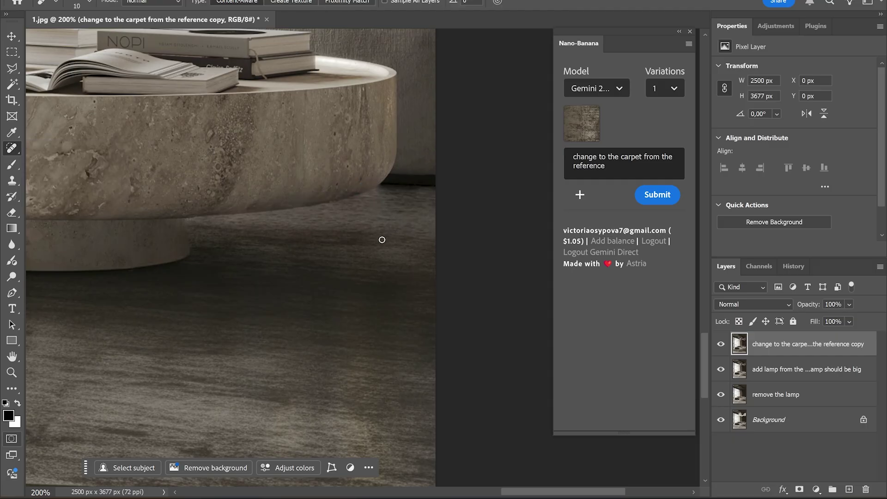
{"action": "key", "text": "ctrl+0"}
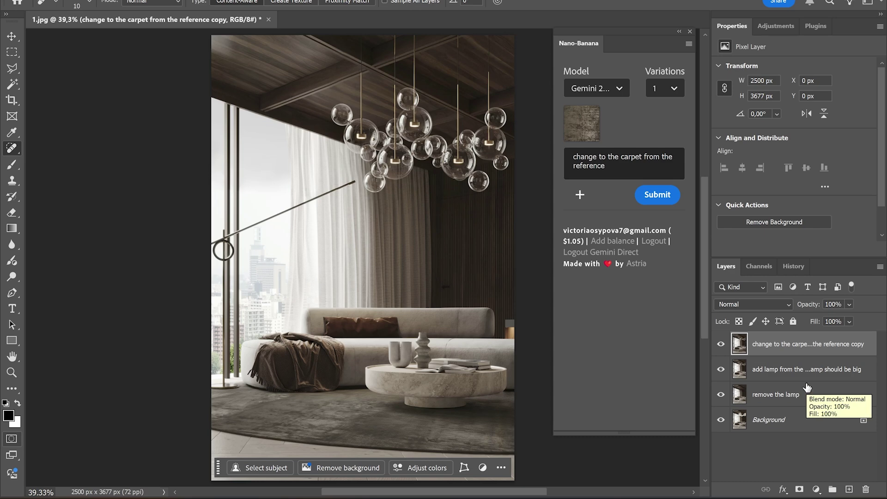
Quick-mask the area above the vase with a 175 brush and request 'add dry flowers', dismissing the resulting error
{"action": "key", "text": "b"}
{"action": "key", "text": "]"}
{"action": "key", "text": "q"}
{"action": "mouse_move", "coordinate": [421, 331]}
{"action": "left_mouse_down"}
{"action": "mouse_move", "coordinate": [414, 319]}
{"action": "mouse_move", "coordinate": [450, 287]}
{"action": "mouse_move", "coordinate": [426, 320]}
{"action": "left_mouse_up"}
{"action": "left_click", "coordinate": [582, 123]}
{"action": "left_click_drag", "start_coordinate": [612, 123], "coordinate": [544, 92]}
{"action": "key", "text": "BackSpace"}
{"action": "type", "text": "add dry flowers"}
{"action": "left_click", "coordinate": [652, 157]}
{"action": "left_click", "coordinate": [443, 178]}
Restore the vase-area mask as a selection and resubmit the 'add dry flowers' prompt
{"action": "left_click_drag", "start_coordinate": [630, 114], "coordinate": [540, 109]}
{"action": "key", "text": "BackSpace"}
{"action": "key", "text": "q"}
{"action": "key", "text": "q"}
{"action": "left_click", "coordinate": [589, 130]}
{"action": "type", "text": "add dry flowers"}
{"action": "key", "text": "Return"}
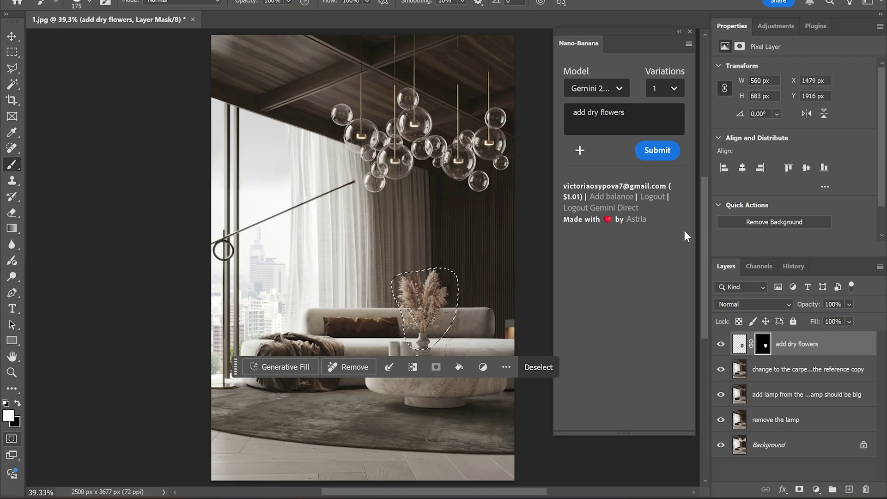
Erase the edges of the flowers layer mask so the pampas blend in
{"action": "key", "text": "ctrl+plus"}
{"action": "key", "text": "ctrl+plus"}
{"action": "key", "text": "ctrl+plus"}
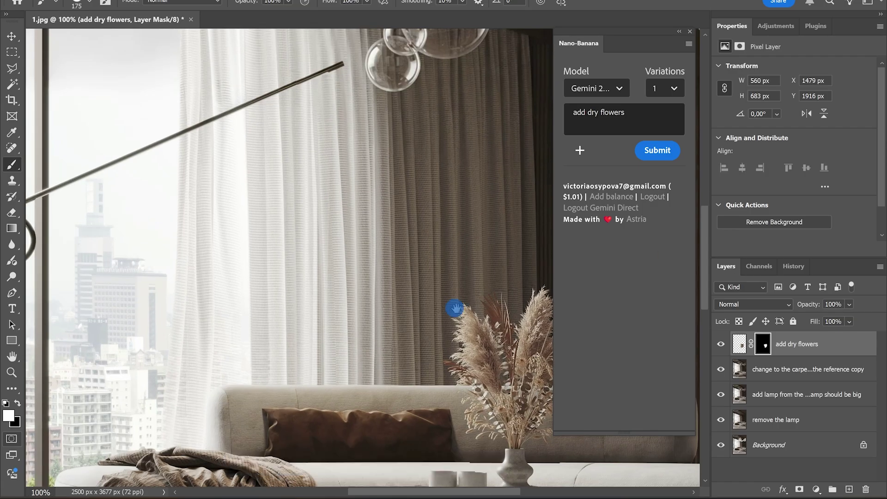
{"action": "left_click_drag", "start_coordinate": [463, 310], "coordinate": [306, 157]}
{"action": "key", "text": "e"}
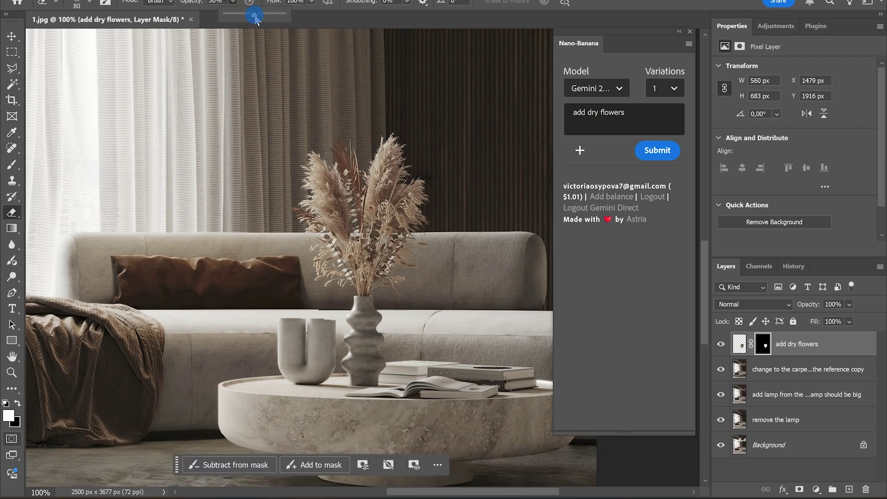
{"action": "scroll", "coordinate": [176, 309], "scroll_direction": "up", "scroll_amount": 2}
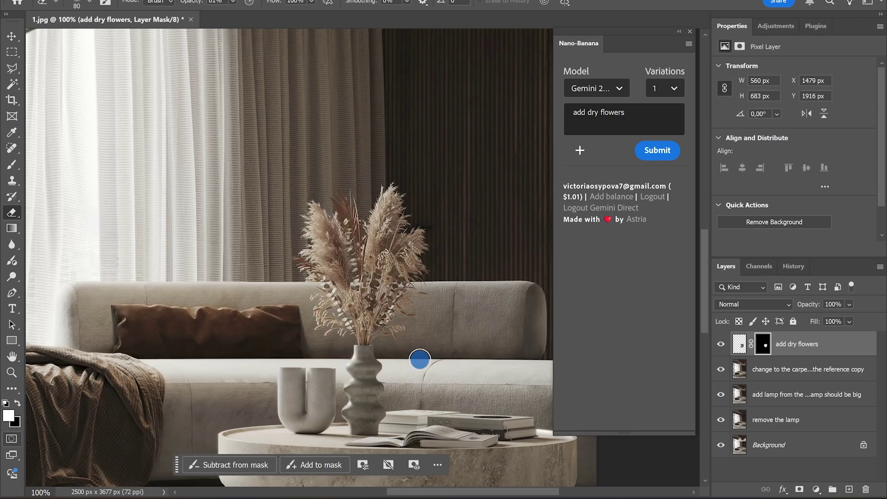
{"action": "key", "text": "ctrl+0"}
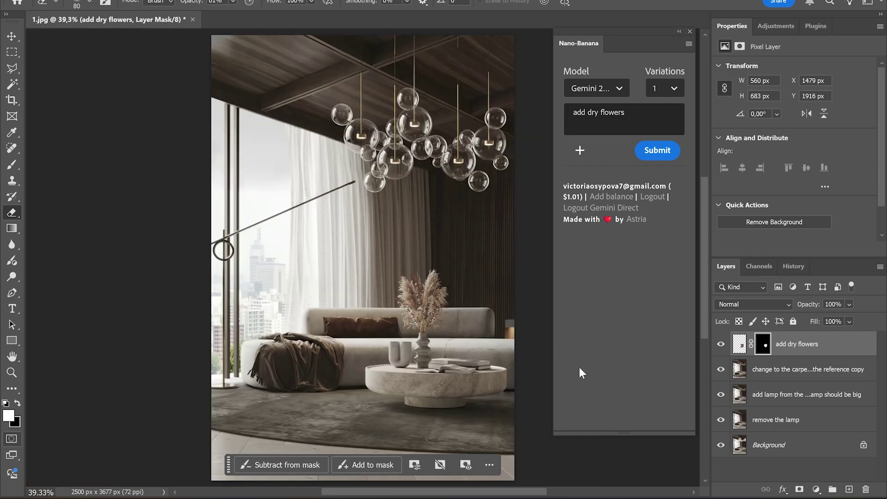
Merge the flowers layer with a duplicate of the carpet layer and clear the prompt
{"action": "left_click", "coordinate": [824, 369]}
{"action": "key", "text": "ctrl+j"}
{"action": "left_click", "coordinate": [821, 344], "text": "ctrl"}
{"action": "key", "text": "ctrl+e"}
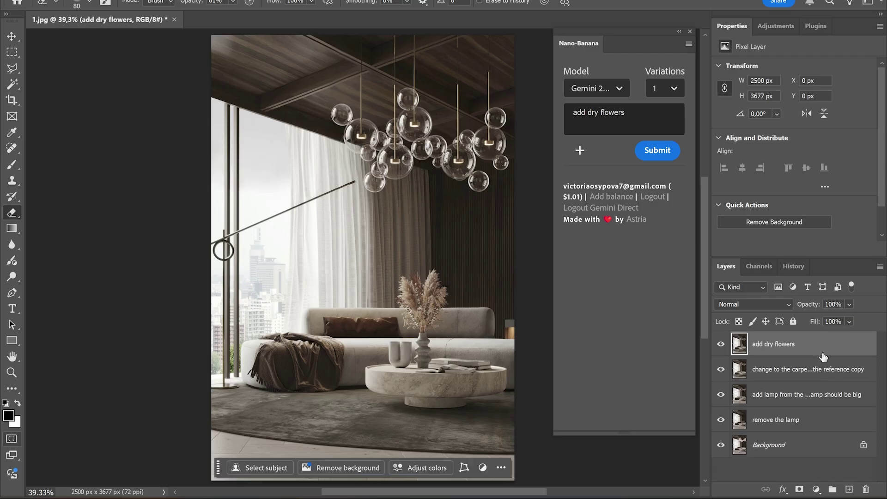
{"action": "left_click_drag", "start_coordinate": [632, 114], "coordinate": [545, 111]}
{"action": "key", "text": "BackSpace"}
Quick-mask the couch and generate 'add woman sitting on the couch'
{"action": "left_click", "coordinate": [527, 213]}
{"action": "key", "text": "q"}
{"action": "key", "text": "b"}
{"action": "mouse_move", "coordinate": [357, 274]}
{"action": "left_mouse_down"}
{"action": "mouse_move", "coordinate": [353, 339]}
{"action": "mouse_move", "coordinate": [393, 277]}
{"action": "mouse_move", "coordinate": [326, 365]}
{"action": "left_mouse_up"}
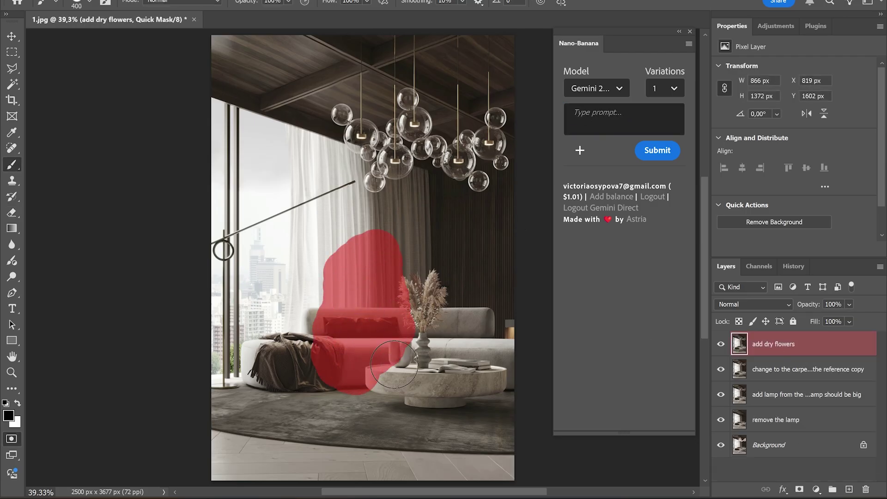
{"action": "left_click_drag", "start_coordinate": [337, 248], "coordinate": [370, 392]}
{"action": "key", "text": "q"}
{"action": "left_click", "coordinate": [601, 118]}
{"action": "type", "text": "add woman sitting on the couch"}
{"action": "left_click", "coordinate": [658, 150]}
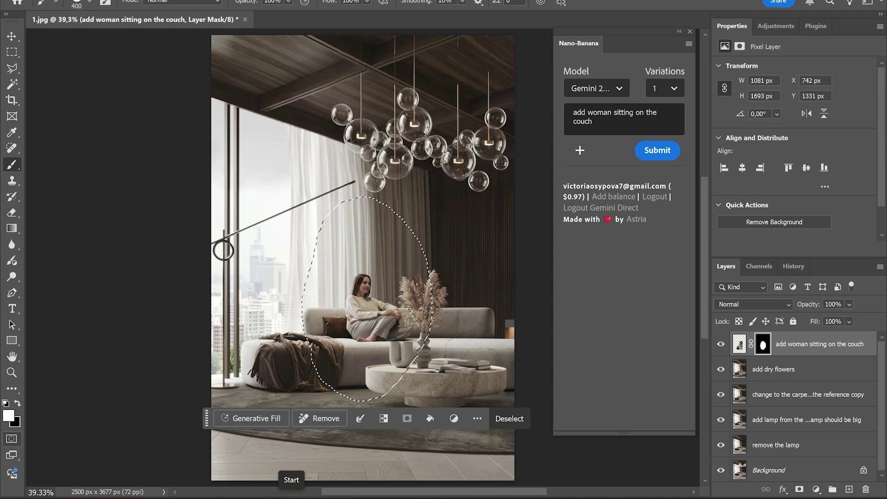
Repaint the couch mask and regenerate with the prompt 'add woman sitting on the couch and looking ahead'
{"action": "key", "text": "ctrl+plus"}
{"action": "key", "text": "ctrl+plus"}
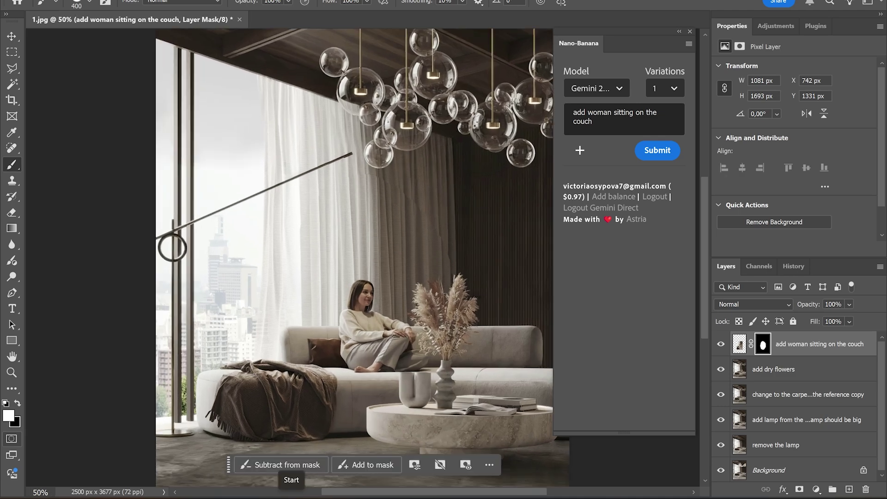
{"action": "left_click_drag", "start_coordinate": [433, 341], "coordinate": [379, 291]}
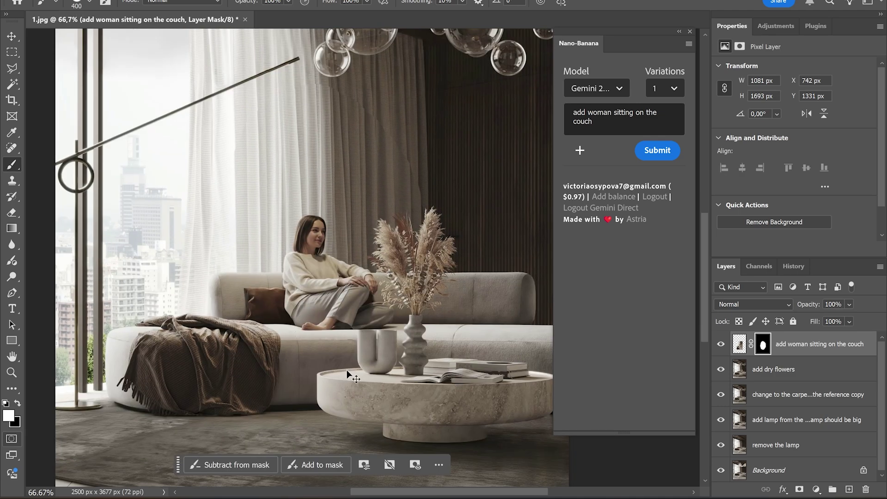
{"action": "key", "text": "ctrl+0"}
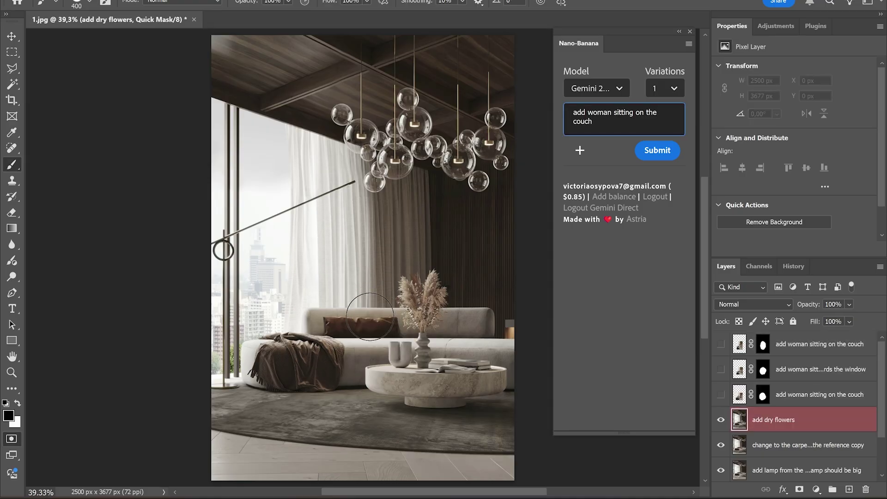
{"action": "mouse_move", "coordinate": [370, 317]}
{"action": "left_mouse_down"}
{"action": "mouse_move", "coordinate": [326, 323]}
{"action": "mouse_move", "coordinate": [329, 380]}
{"action": "mouse_move", "coordinate": [345, 386]}
{"action": "mouse_move", "coordinate": [369, 340]}
{"action": "mouse_move", "coordinate": [375, 281]}
{"action": "mouse_move", "coordinate": [352, 283]}
{"action": "left_mouse_up"}
{"action": "left_click_drag", "start_coordinate": [404, 290], "coordinate": [315, 365]}
{"action": "left_click", "coordinate": [606, 123]}
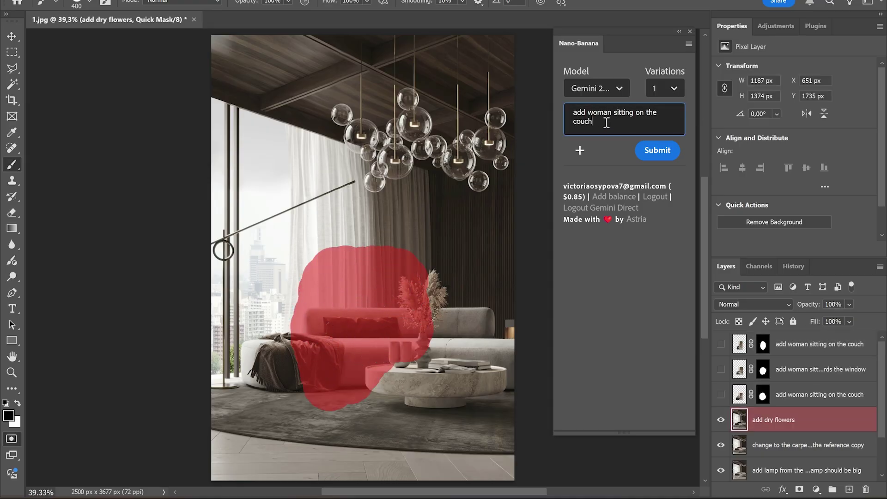
{"action": "type", "text": "and looking ahead"}
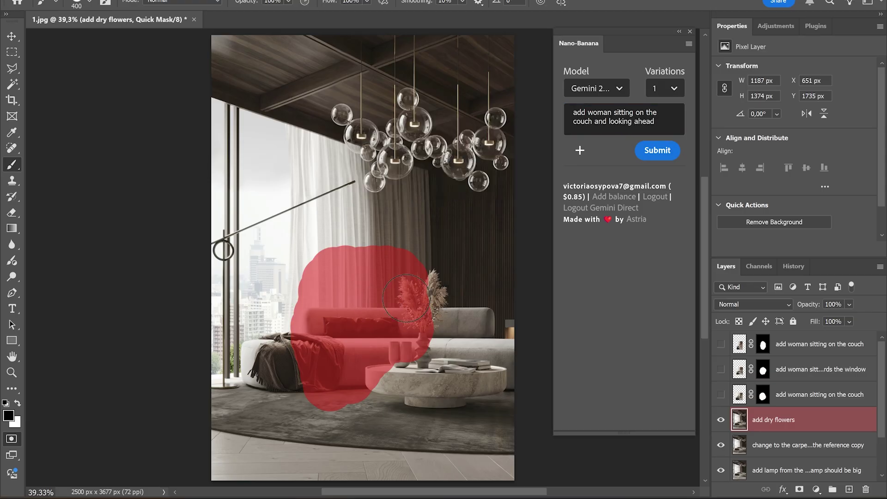
{"action": "left_click", "coordinate": [674, 147]}
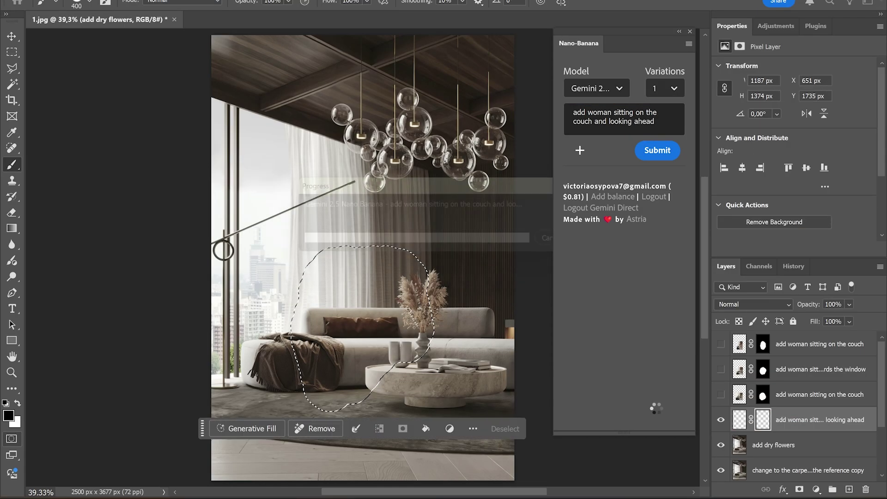
Erase the mask edges around the seated woman with a larger eraser
{"action": "key", "text": "ctrl+1"}
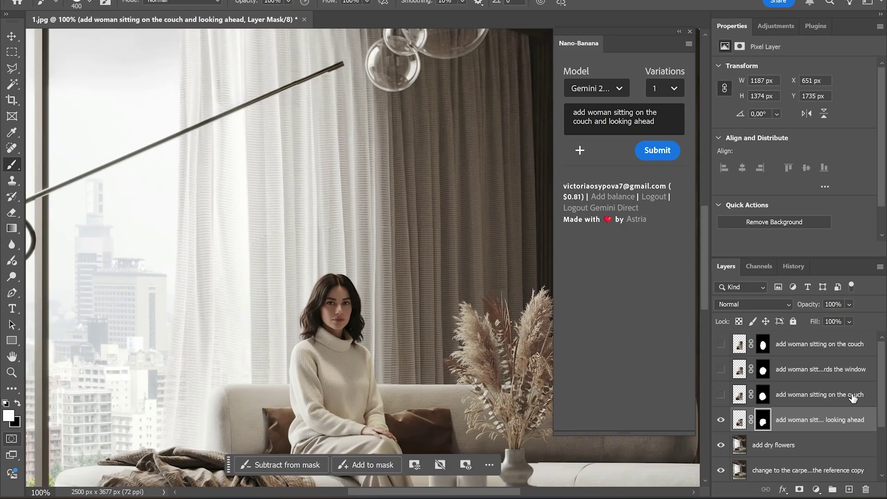
{"action": "left_click_drag", "start_coordinate": [484, 318], "coordinate": [400, 183]}
{"action": "key", "text": "ctrl+0"}
{"action": "key", "text": "ctrl+plus"}
{"action": "key", "text": "ctrl+plus"}
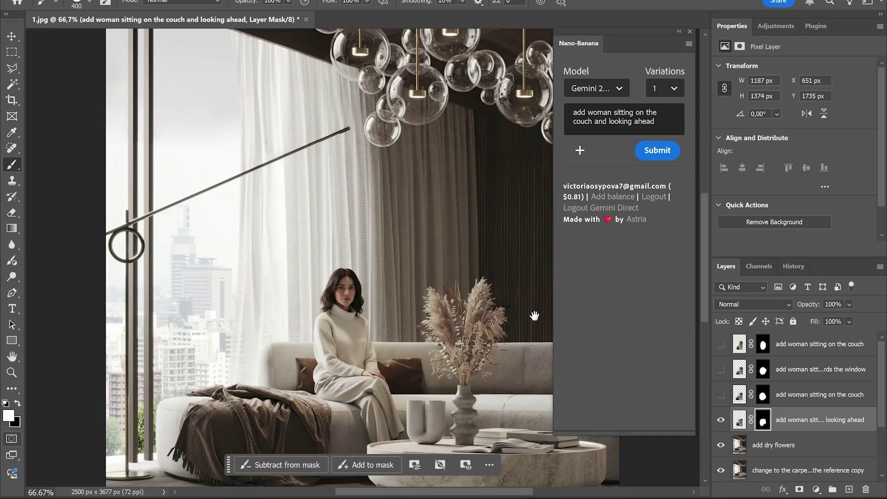
{"action": "left_click_drag", "start_coordinate": [539, 323], "coordinate": [467, 217]}
{"action": "key", "text": "e"}
{"action": "key", "text": "bracketright"}
{"action": "key", "text": "bracketright"}
{"action": "key", "text": "bracketright"}
{"action": "key", "text": "bracketright"}
{"action": "key", "text": "bracketright"}
{"action": "scroll", "coordinate": [188, 158], "scroll_direction": "up", "scroll_amount": 1}
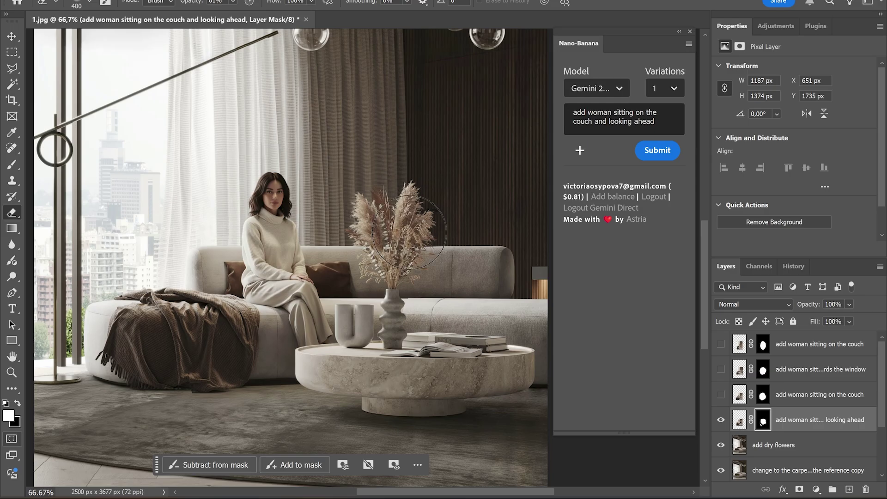
{"action": "key", "text": "ctrl+0"}
Delete the unused woman attempts and merge the woman with a duplicate of the dry flowers layer
{"action": "left_click", "coordinate": [811, 401]}
{"action": "left_click", "coordinate": [814, 348]}
{"action": "key", "text": "Delete"}
{"action": "key", "text": "Delete"}
{"action": "key", "text": "Delete"}
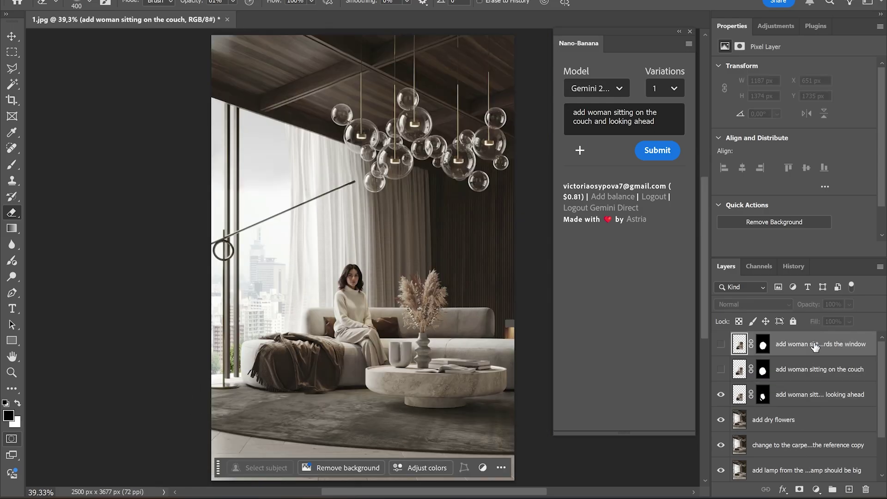
{"action": "left_click", "coordinate": [805, 369]}
{"action": "key", "text": "ctrl+j"}
{"action": "left_click", "coordinate": [804, 346], "text": "shift"}
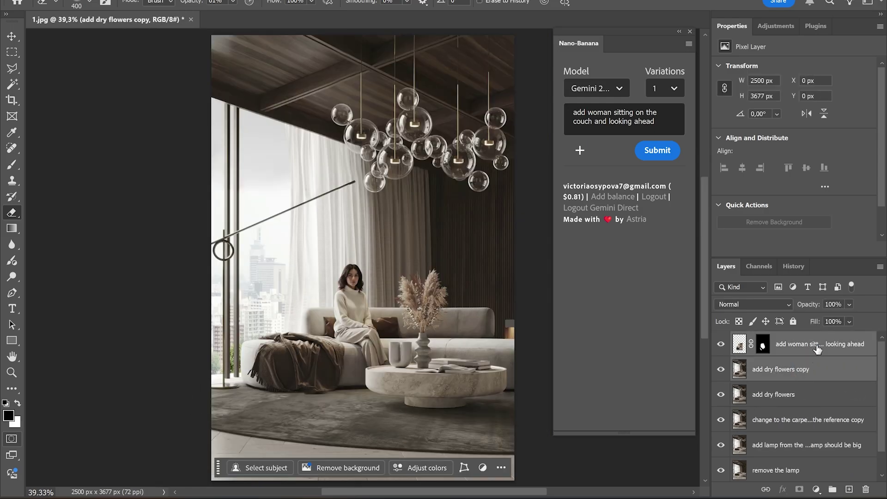
{"action": "key", "text": "ctrl+e"}
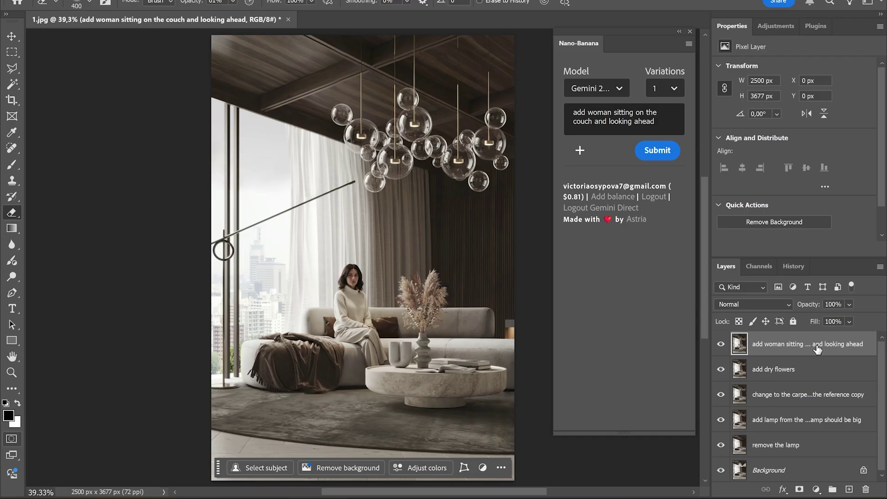
Mask the brown throw at the couch's left end, generate 'add a cat', and zoom in on the result
{"action": "key", "text": "b"}
{"action": "key", "text": "q"}
{"action": "mouse_move", "coordinate": [294, 336]}
{"action": "left_mouse_down"}
{"action": "mouse_move", "coordinate": [273, 331]}
{"action": "mouse_move", "coordinate": [302, 326]}
{"action": "mouse_move", "coordinate": [270, 329]}
{"action": "left_mouse_up"}
{"action": "key", "text": "q"}
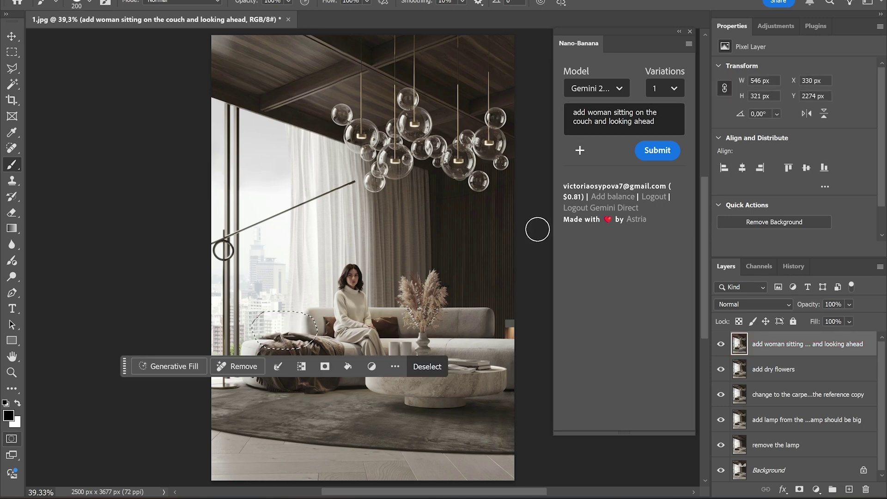
{"action": "triple_click", "coordinate": [615, 116]}
{"action": "key", "text": "BackSpace"}
{"action": "type", "text": "add a cat"}
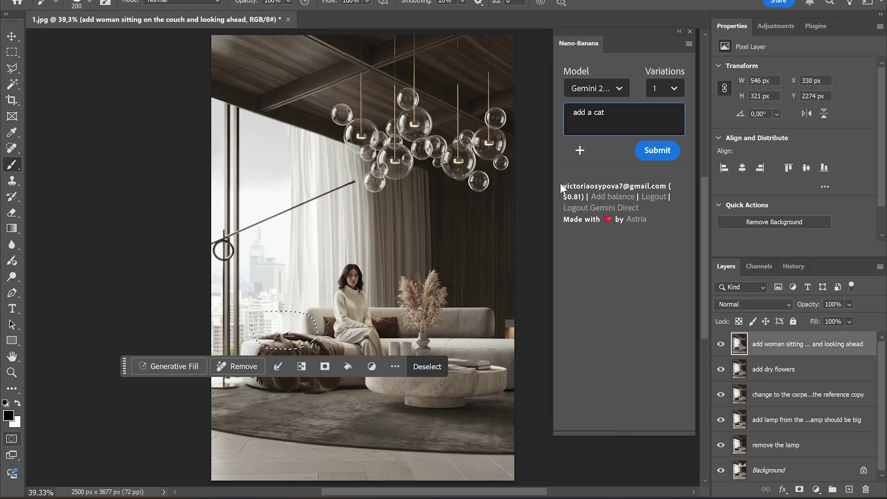
{"action": "key", "text": "Return"}
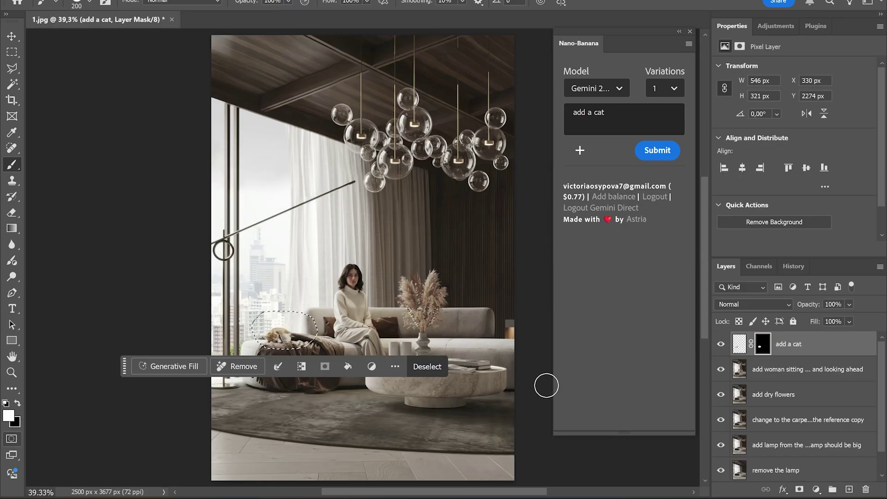
{"action": "key", "text": "ctrl+d"}
{"action": "key", "text": "ctrl+plus"}
{"action": "key", "text": "ctrl+plus"}
{"action": "key", "text": "ctrl+plus"}
{"action": "left_click_drag", "start_coordinate": [322, 373], "coordinate": [266, 256]}
Hide the first cat layer, re-mask the throw and generate 'add a white cat'
{"action": "key", "text": "ctrl+0"}
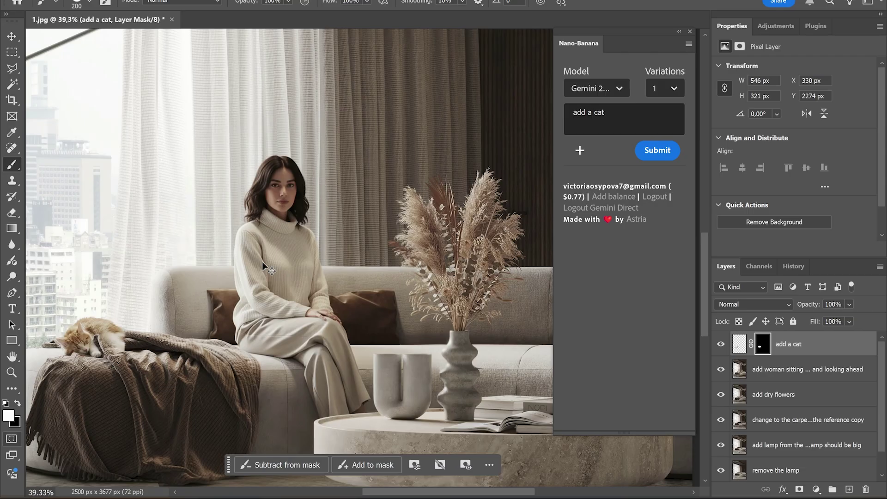
{"action": "key", "text": "ctrl+0"}
{"action": "left_click", "coordinate": [739, 344]}
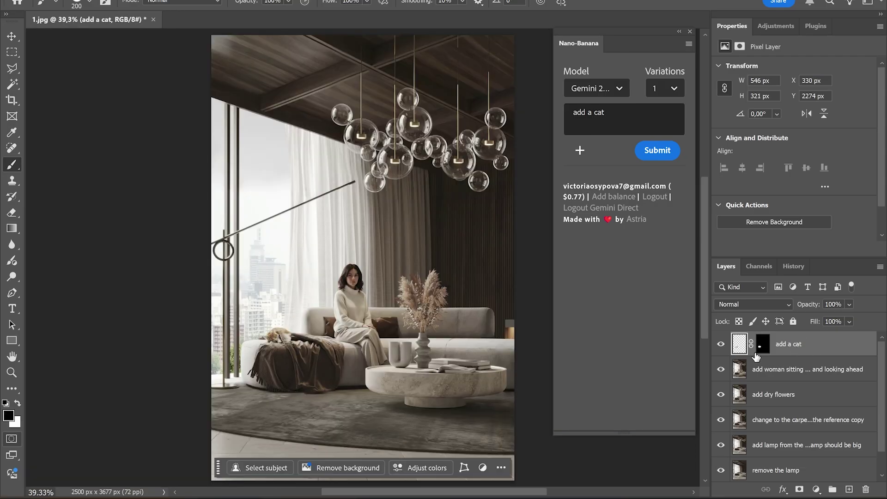
{"action": "left_click", "coordinate": [721, 344]}
{"action": "left_click", "coordinate": [795, 369]}
{"action": "key", "text": "q"}
{"action": "mouse_move", "coordinate": [296, 341]}
{"action": "left_mouse_down"}
{"action": "mouse_move", "coordinate": [287, 333]}
{"action": "mouse_move", "coordinate": [314, 328]}
{"action": "left_mouse_up"}
{"action": "key", "text": "q"}
{"action": "left_click", "coordinate": [592, 112]}
{"action": "type", "text": "white"}
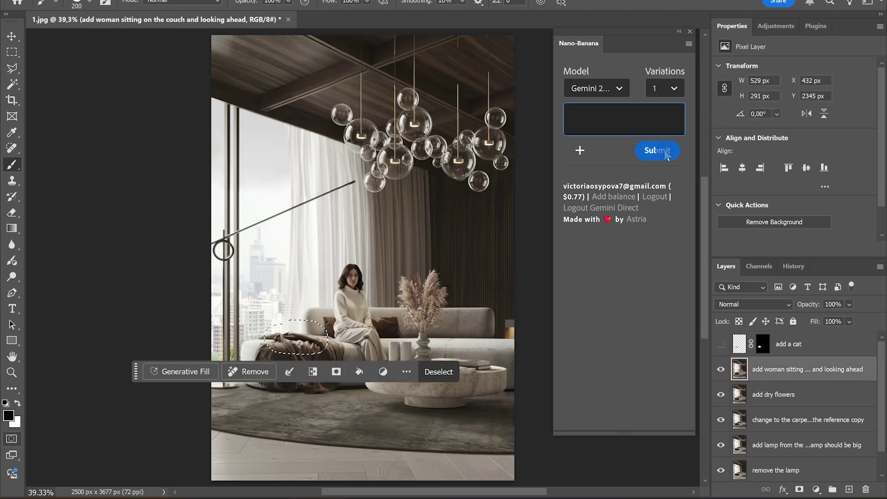
{"action": "left_click", "coordinate": [667, 150]}
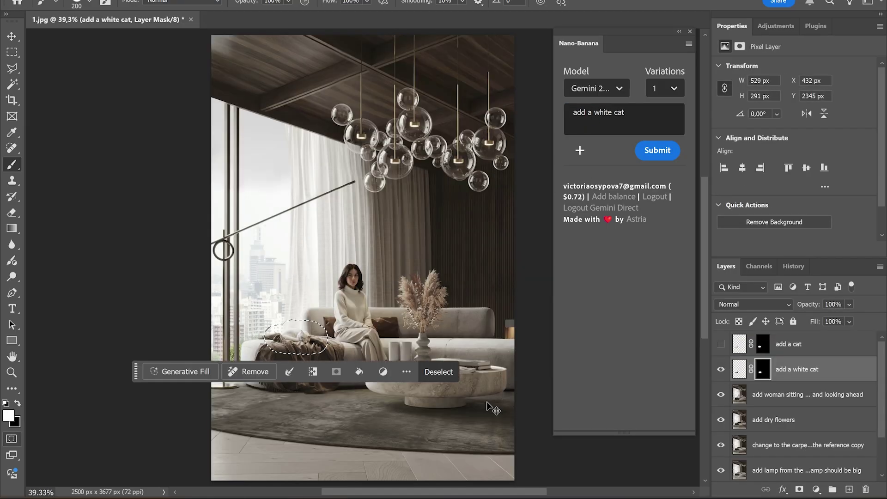
Erase the white cat layer's mask edges with a smaller eraser
{"action": "key", "text": "ctrl+plus"}
{"action": "key", "text": "ctrl+plus"}
{"action": "key", "text": "ctrl+plus"}
{"action": "left_click_drag", "start_coordinate": [314, 362], "coordinate": [372, 228]}
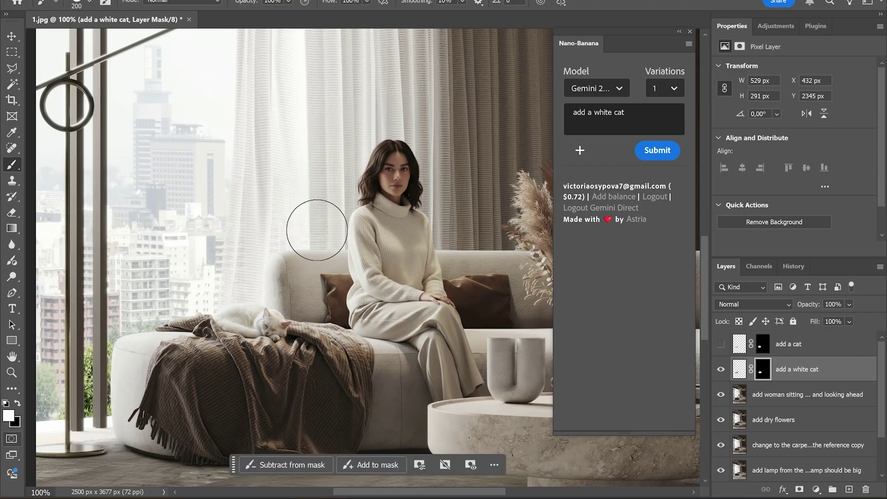
{"action": "left_click", "coordinate": [764, 368]}
{"action": "key", "text": "e"}
{"action": "key", "text": "bracketleft"}
{"action": "key", "text": "bracketleft"}
{"action": "key", "text": "bracketleft"}
{"action": "key", "text": "bracketleft"}
{"action": "key", "text": "bracketleft"}
{"action": "key", "text": "bracketleft"}
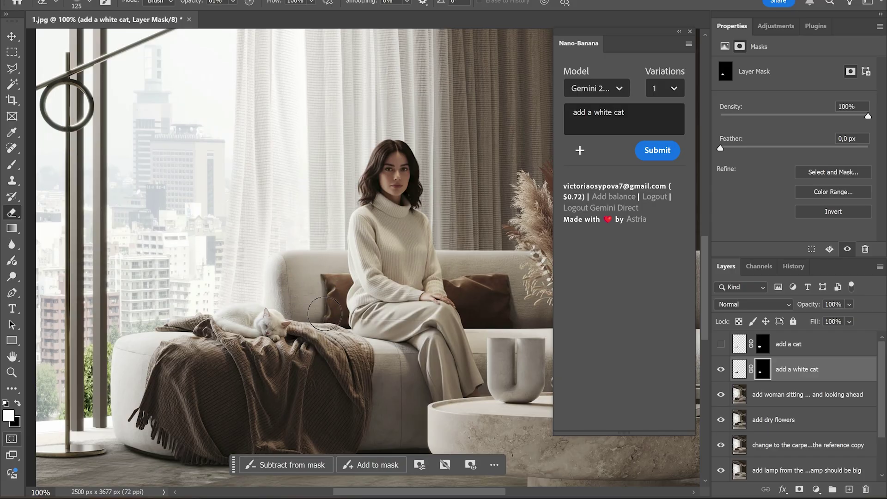
{"action": "key", "text": "ctrl+0"}
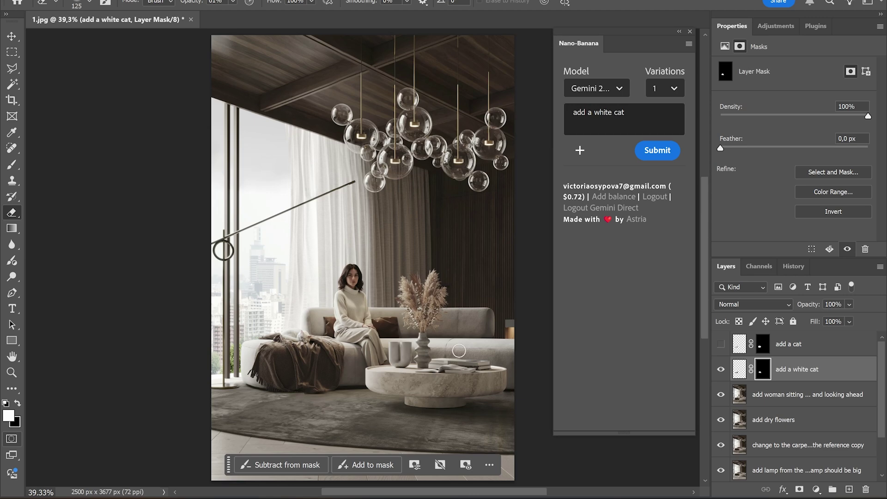
Delete the first cat layer and merge the white cat with a duplicate of the woman layer
{"action": "left_click", "coordinate": [806, 352]}
{"action": "key", "text": "Delete"}
{"action": "left_click", "coordinate": [810, 374]}
{"action": "key", "text": "ctrl+j"}
{"action": "left_click", "coordinate": [822, 345], "text": "shift"}
{"action": "key", "text": "ctrl+e"}
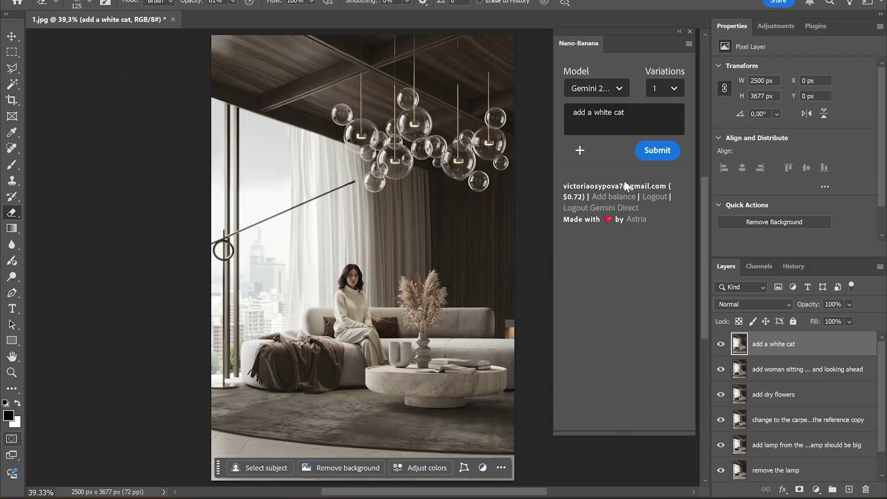
Quick-mask the left window area with a larger brush and make it a selection for the view change
{"action": "key", "text": "q"}
{"action": "key", "text": "b"}
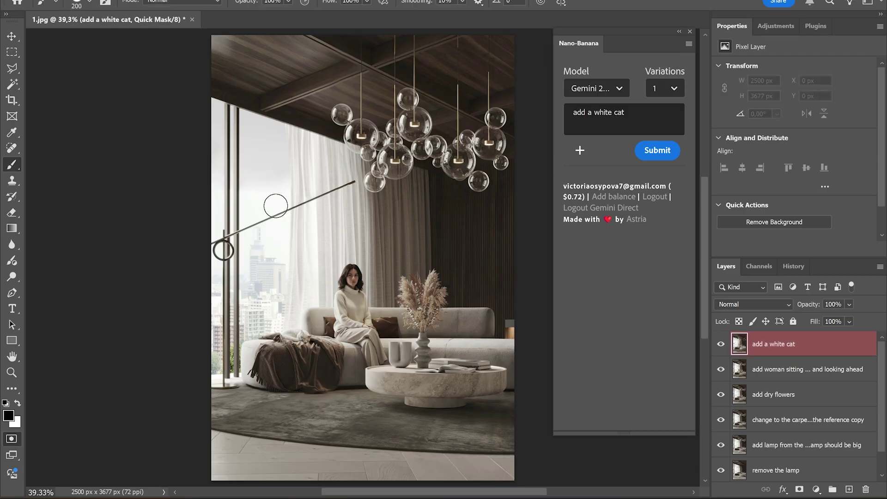
{"action": "key", "text": "bracketright"}
{"action": "key", "text": "bracketright"}
{"action": "mouse_move", "coordinate": [216, 179]}
{"action": "left_mouse_down"}
{"action": "mouse_move", "coordinate": [225, 324]}
{"action": "mouse_move", "coordinate": [216, 357]}
{"action": "mouse_move", "coordinate": [280, 266]}
{"action": "mouse_move", "coordinate": [224, 151]}
{"action": "mouse_move", "coordinate": [277, 150]}
{"action": "mouse_move", "coordinate": [268, 155]}
{"action": "mouse_move", "coordinate": [275, 302]}
{"action": "mouse_move", "coordinate": [277, 188]}
{"action": "mouse_move", "coordinate": [351, 176]}
{"action": "left_mouse_up"}
{"action": "key", "text": "q"}
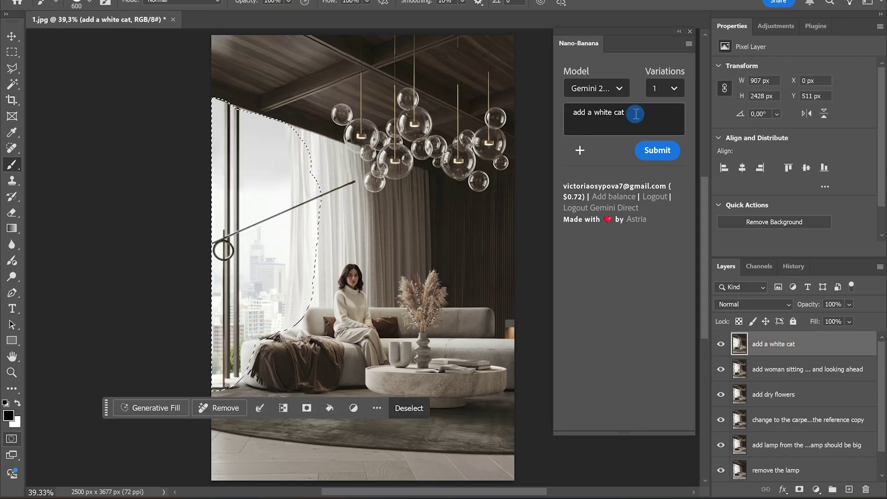
{"action": "type", "text": "change the view behin"}
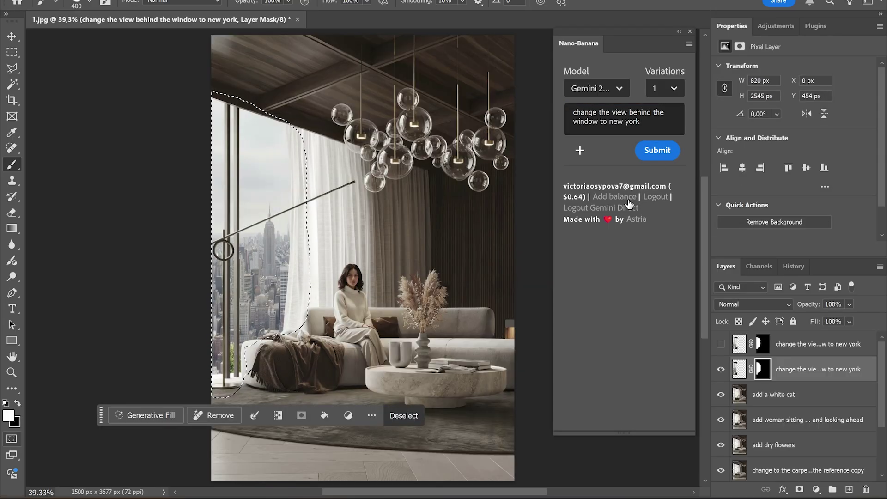
Erase the New York view mask around the curtain and skyline edges
{"action": "key", "text": "ctrl+d"}
{"action": "key", "text": "ctrl+1"}
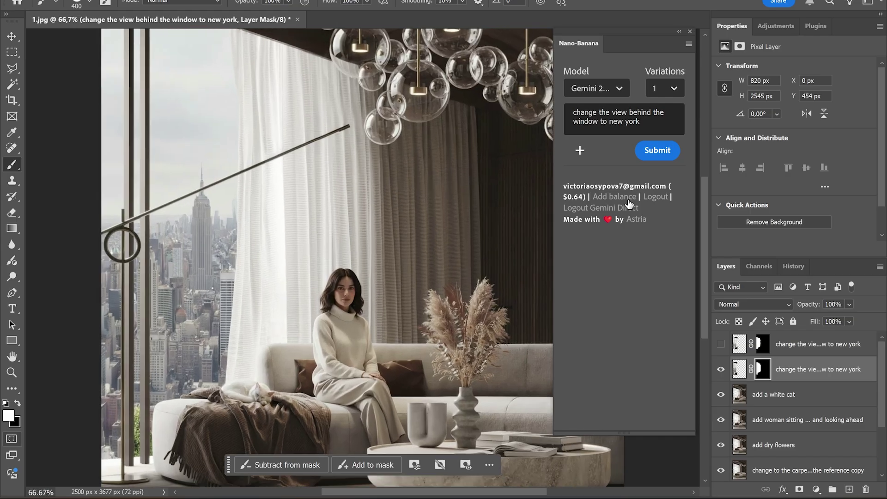
{"action": "left_click_drag", "start_coordinate": [213, 117], "coordinate": [367, 354]}
{"action": "key", "text": "e"}
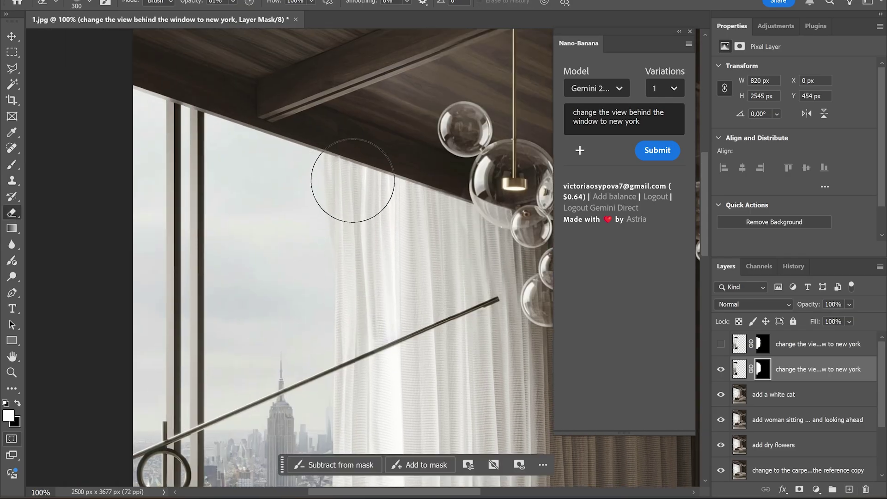
{"action": "left_click_drag", "start_coordinate": [422, 277], "coordinate": [374, 137]}
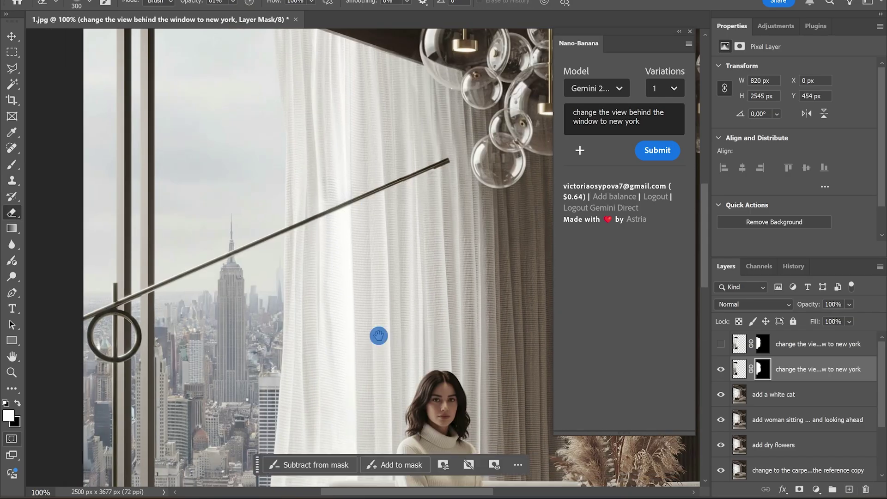
{"action": "scroll", "coordinate": [372, 277], "scroll_direction": "down", "scroll_amount": 5}
{"action": "scroll", "coordinate": [372, 234], "scroll_direction": "down", "scroll_amount": 2}
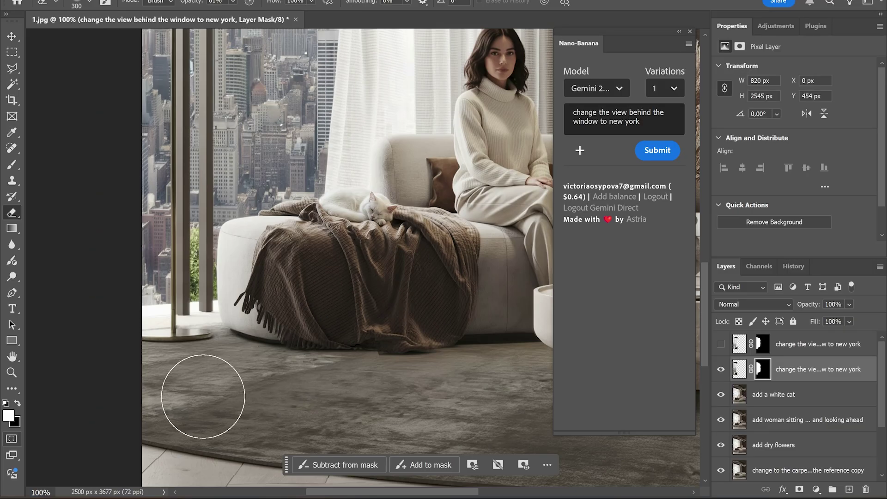
{"action": "key", "text": "ctrl+0"}
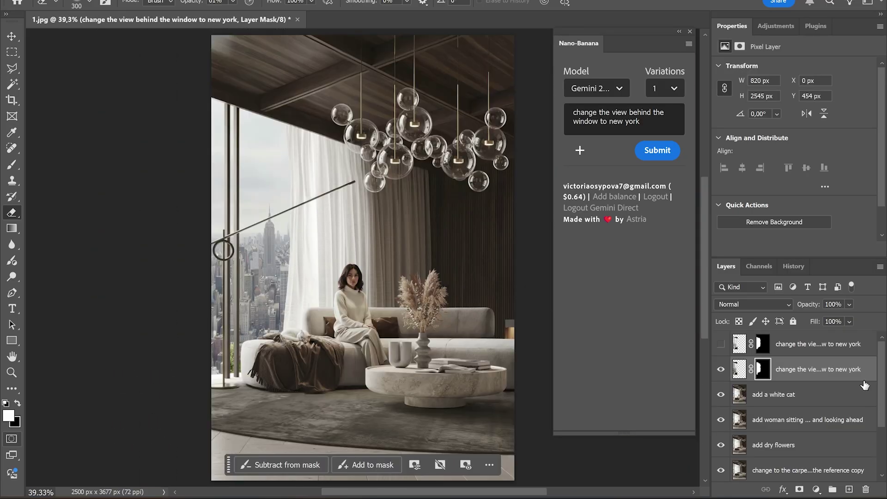
Delete the hidden top view layer and merge the masked New York view with the white cat layer
{"action": "left_click", "coordinate": [815, 346]}
{"action": "key", "text": "Delete"}
{"action": "left_click", "coordinate": [806, 379]}
{"action": "key", "text": "ctrl+j"}
{"action": "left_click", "coordinate": [824, 348], "text": "ctrl"}
{"action": "key", "text": "ctrl+e"}
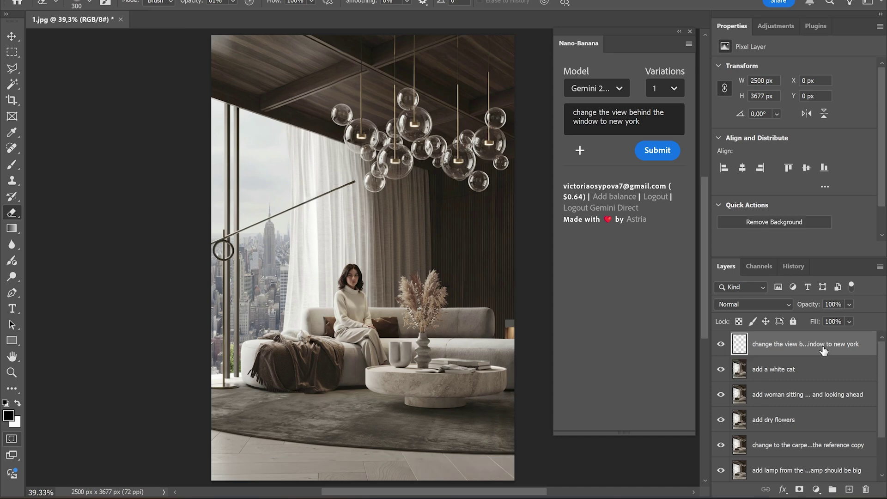
{"action": "left_click", "coordinate": [824, 350]}
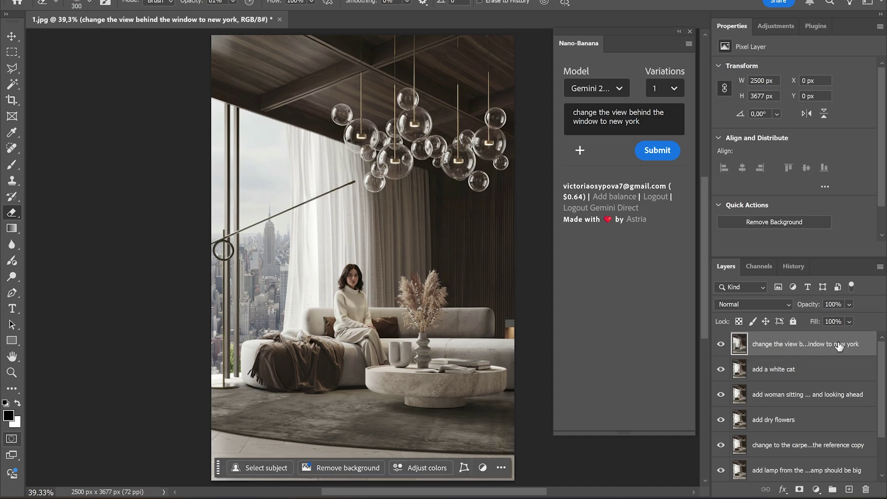
Select the whole image, generate 'change to night scene', then deselect and inspect the window and city
{"action": "key", "text": "ctrl+a"}
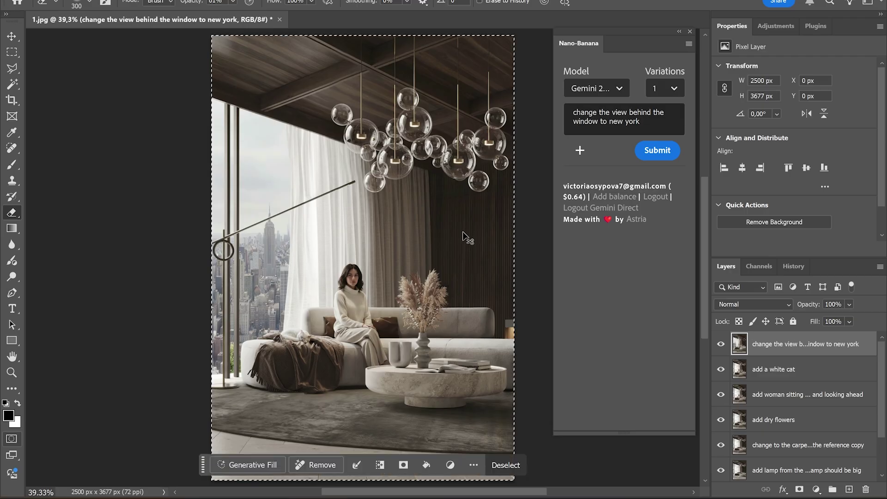
{"action": "triple_click", "coordinate": [646, 122]}
{"action": "key", "text": "BackSpace"}
{"action": "type", "text": "chan"}
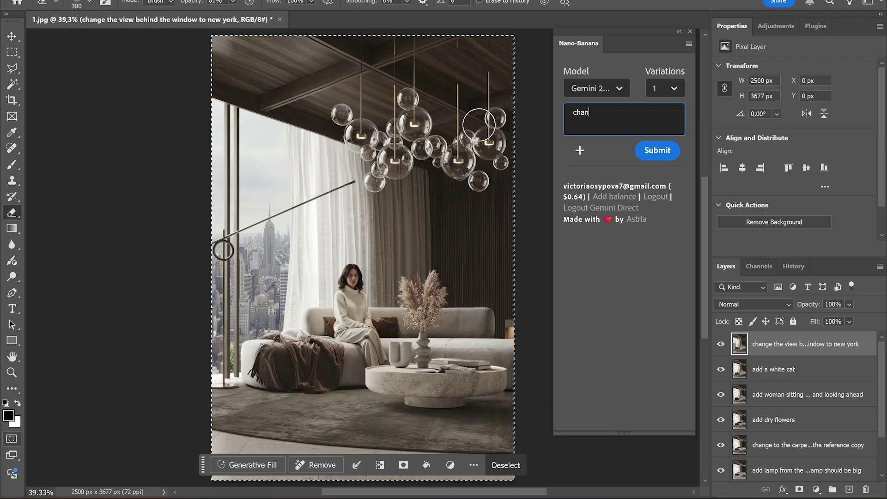
{"action": "type", "text": "ge to night scene"}
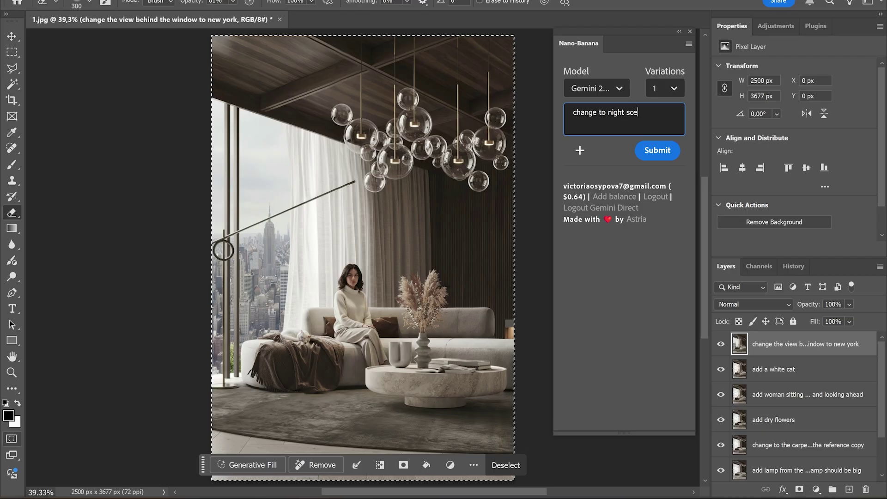
{"action": "left_click", "coordinate": [657, 150]}
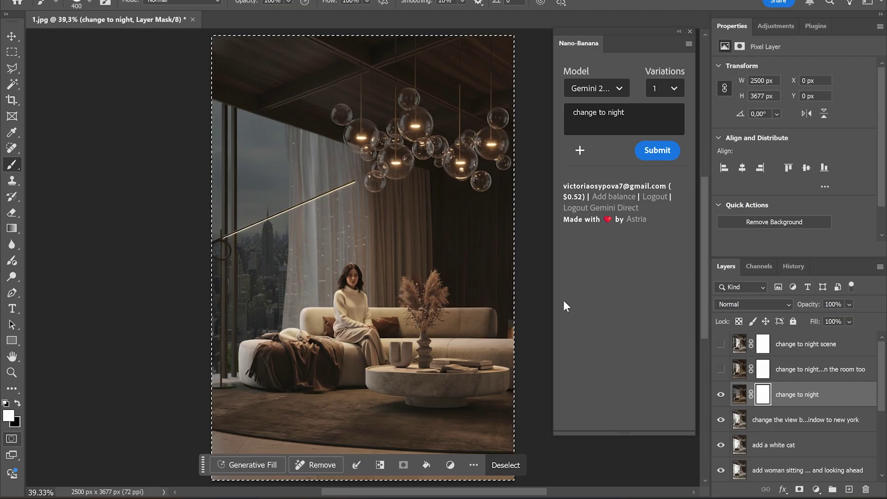
{"action": "key", "text": "ctrl+d"}
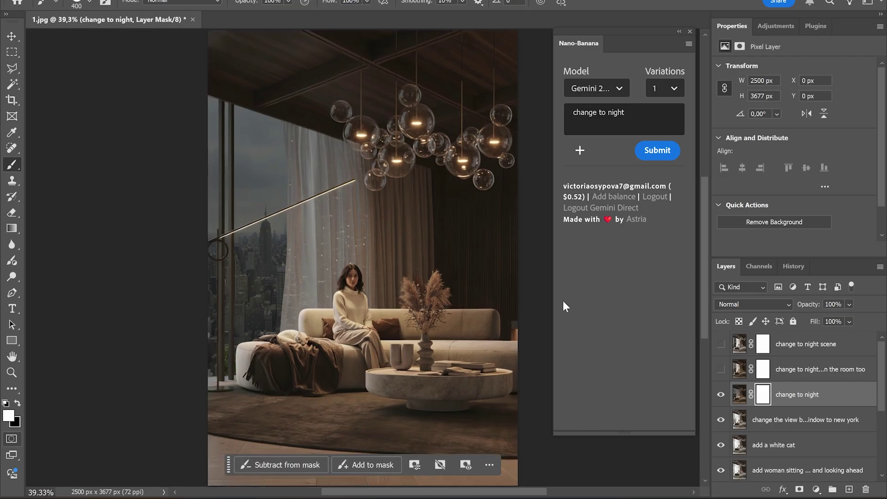
{"action": "key", "text": "ctrl+1"}
{"action": "left_click_drag", "start_coordinate": [408, 263], "coordinate": [380, 248]}
{"action": "key", "text": "ctrl+0"}
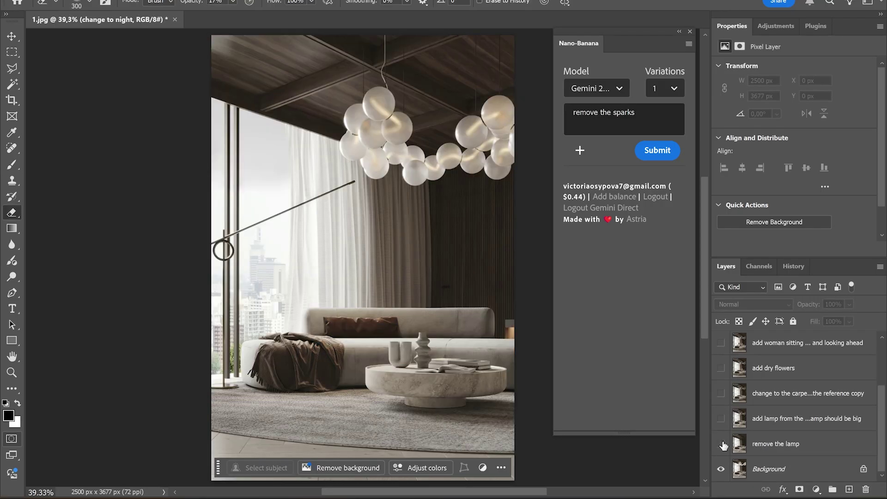
Show the layers bottom-up: lamp removal, chandelier, carpet, flowers, woman, white cat, skyline, then night
{"action": "left_click", "coordinate": [721, 444]}
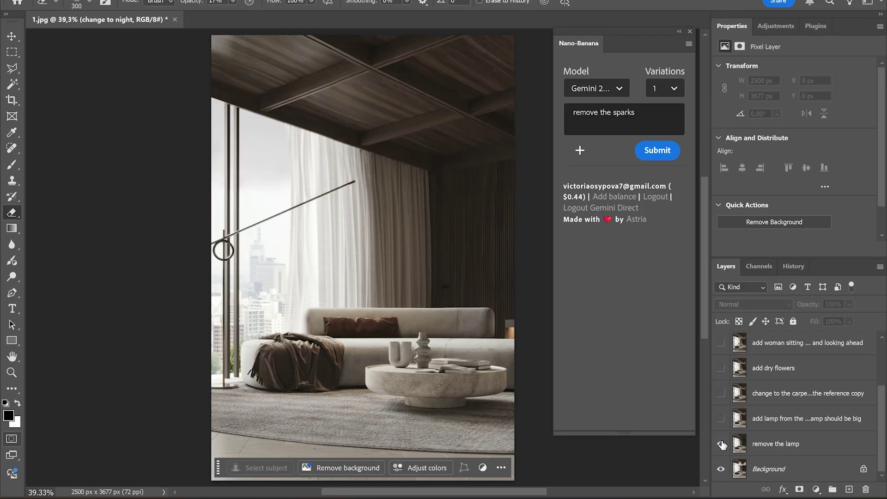
{"action": "left_click", "coordinate": [720, 419]}
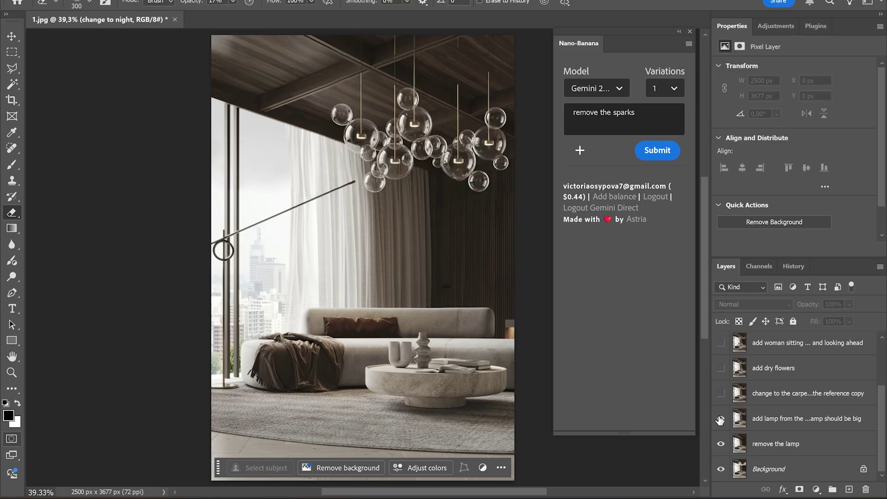
{"action": "left_click", "coordinate": [721, 394]}
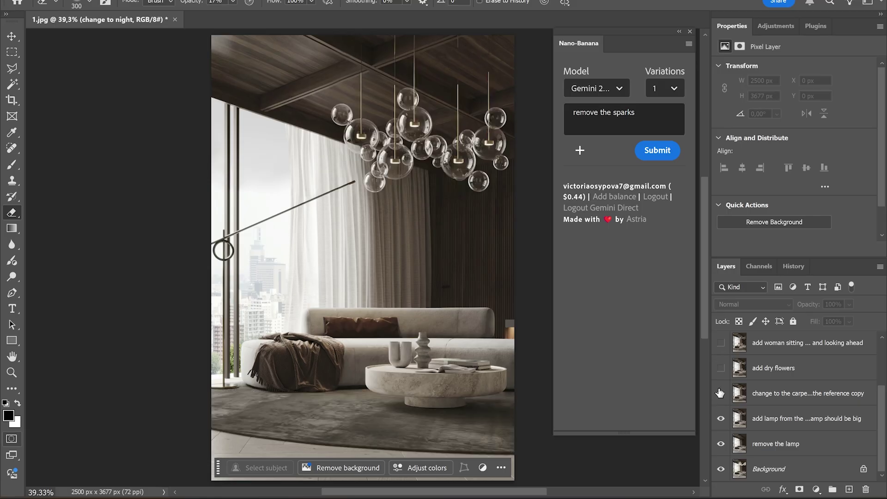
{"action": "left_click", "coordinate": [722, 368]}
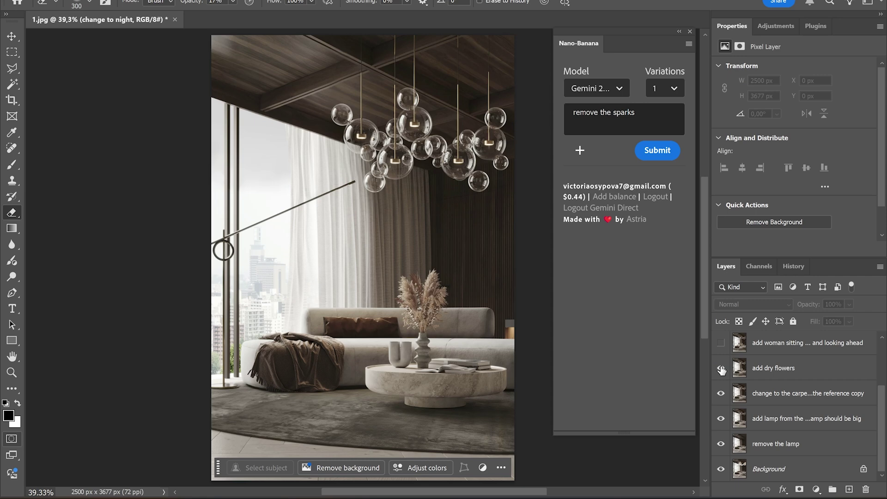
{"action": "left_click", "coordinate": [721, 345]}
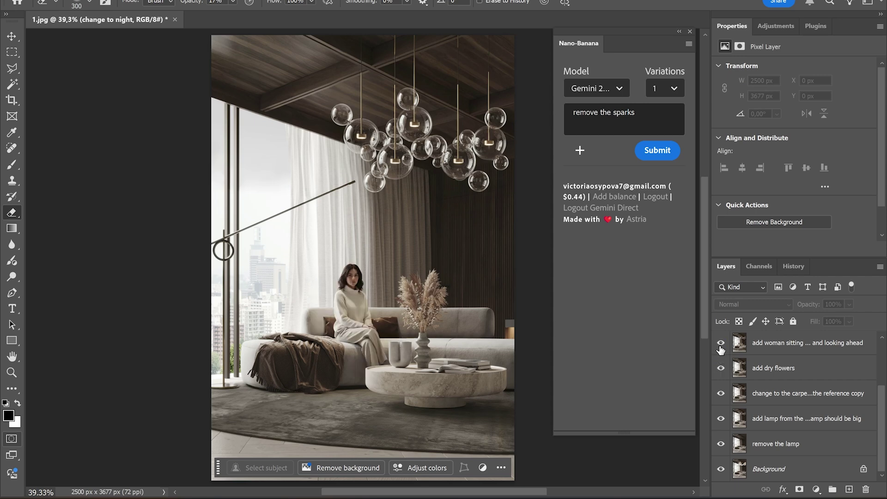
{"action": "scroll", "coordinate": [723, 367], "scroll_direction": "up", "scroll_amount": 1}
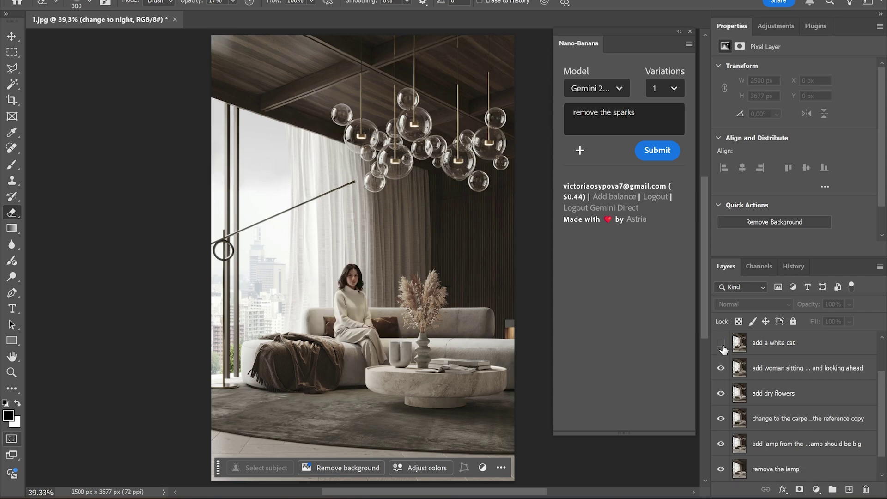
{"action": "left_click", "coordinate": [722, 345]}
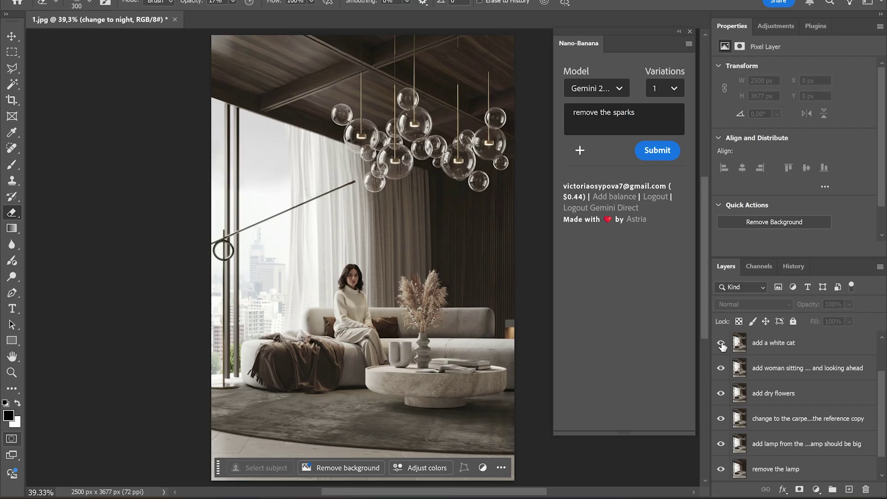
{"action": "scroll", "coordinate": [728, 381], "scroll_direction": "up", "scroll_amount": 1}
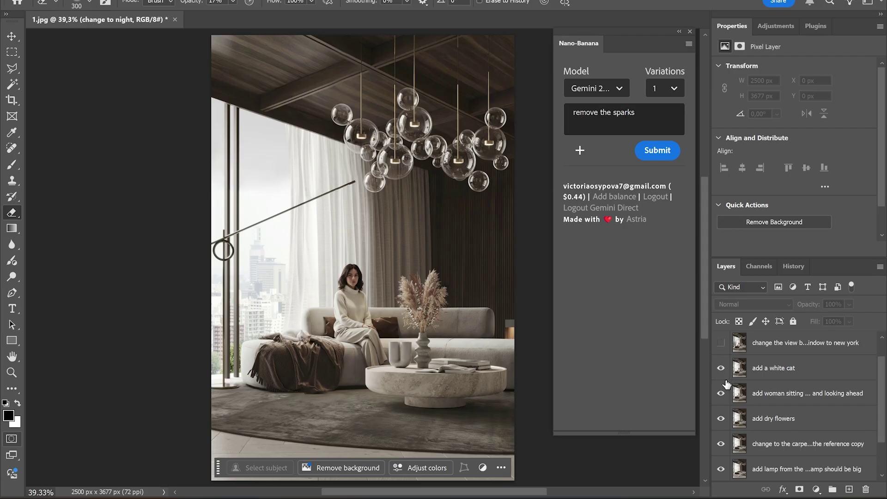
{"action": "left_click", "coordinate": [721, 344]}
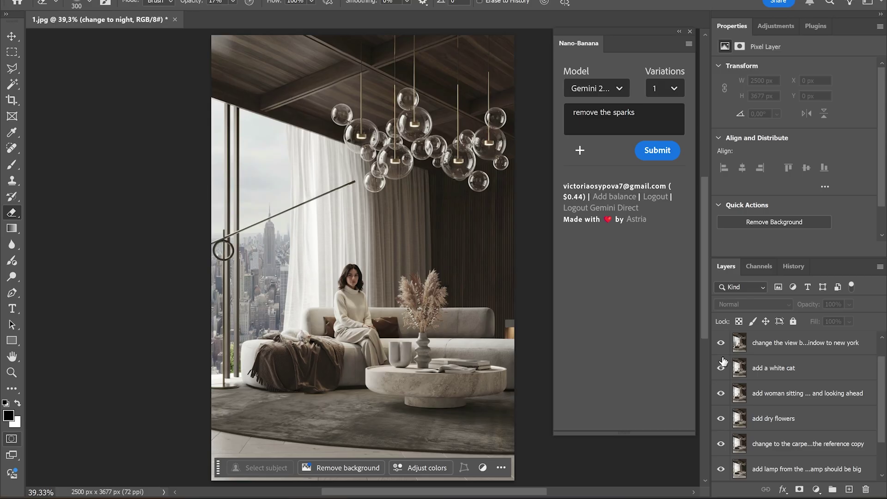
{"action": "scroll", "coordinate": [724, 361], "scroll_direction": "up", "scroll_amount": 1}
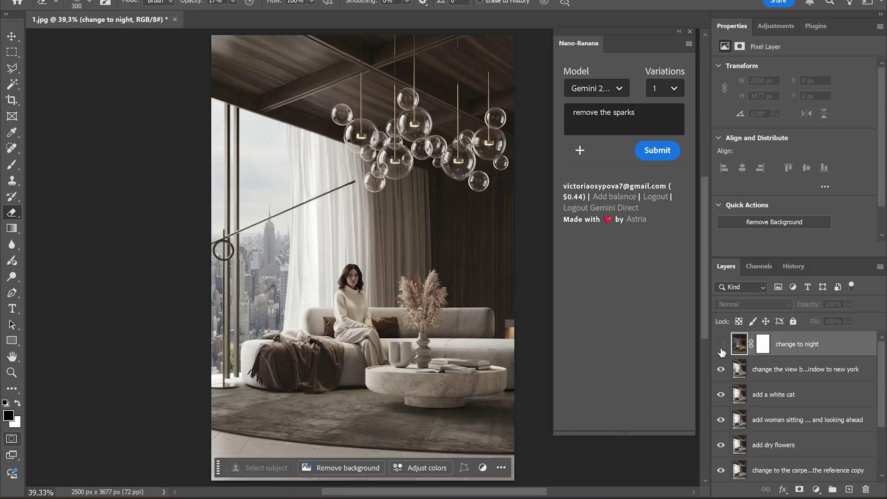
{"action": "left_click", "coordinate": [721, 345]}
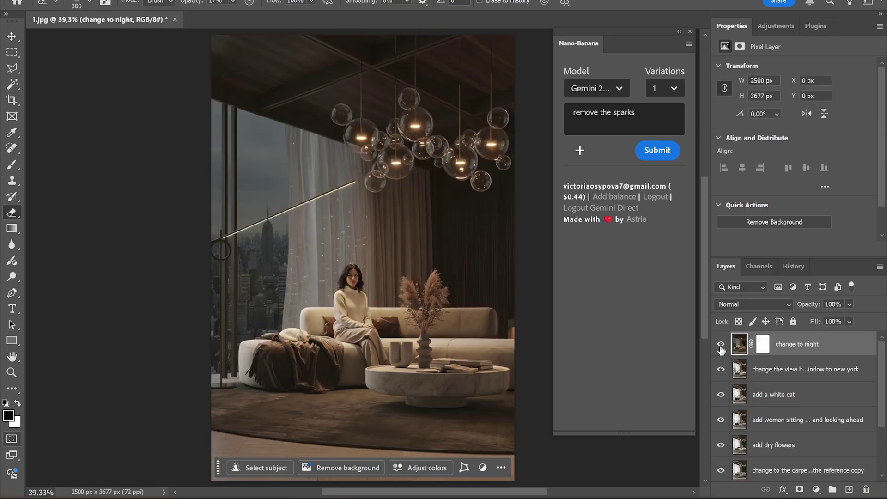